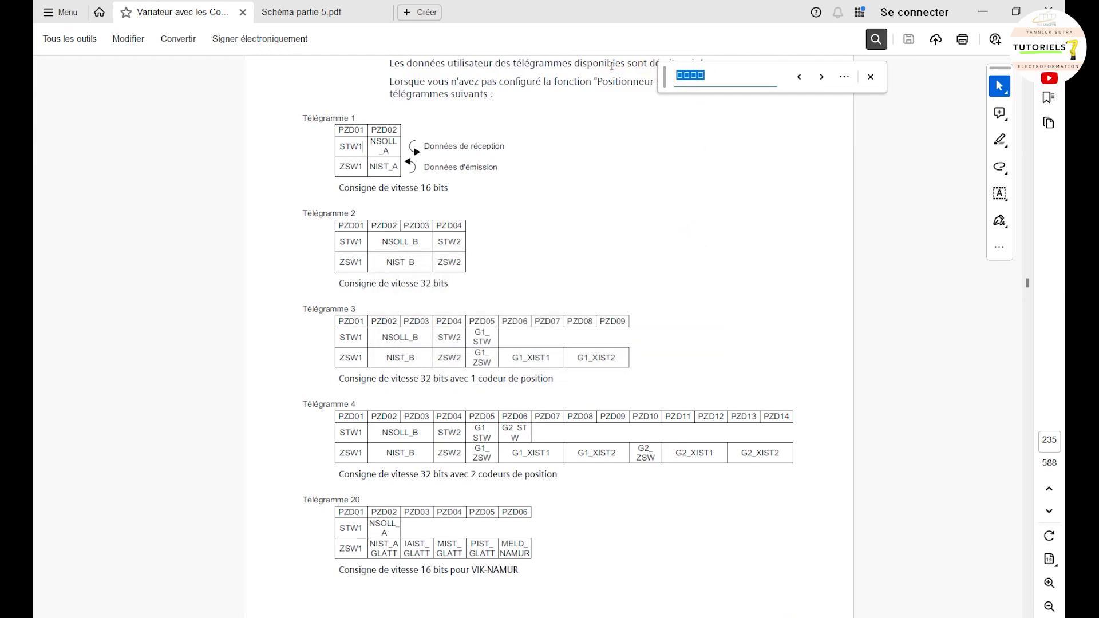
- Search the drive manual for STW1 and examine the bit table of command word 1 in section 8.6.3
text(STW1)
key(Return)
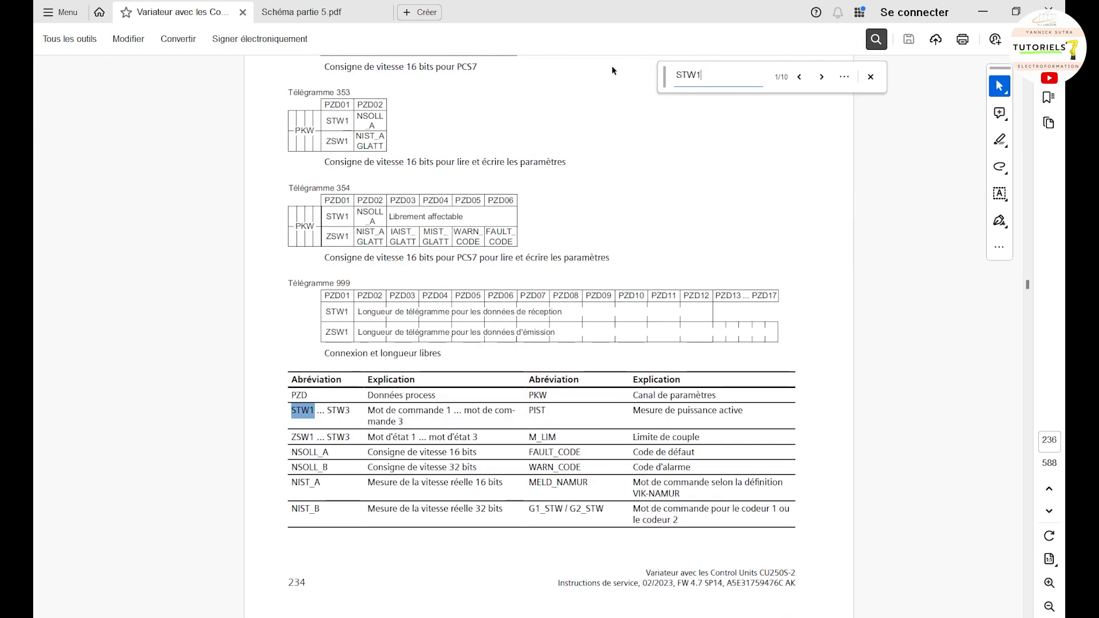
key(Return)
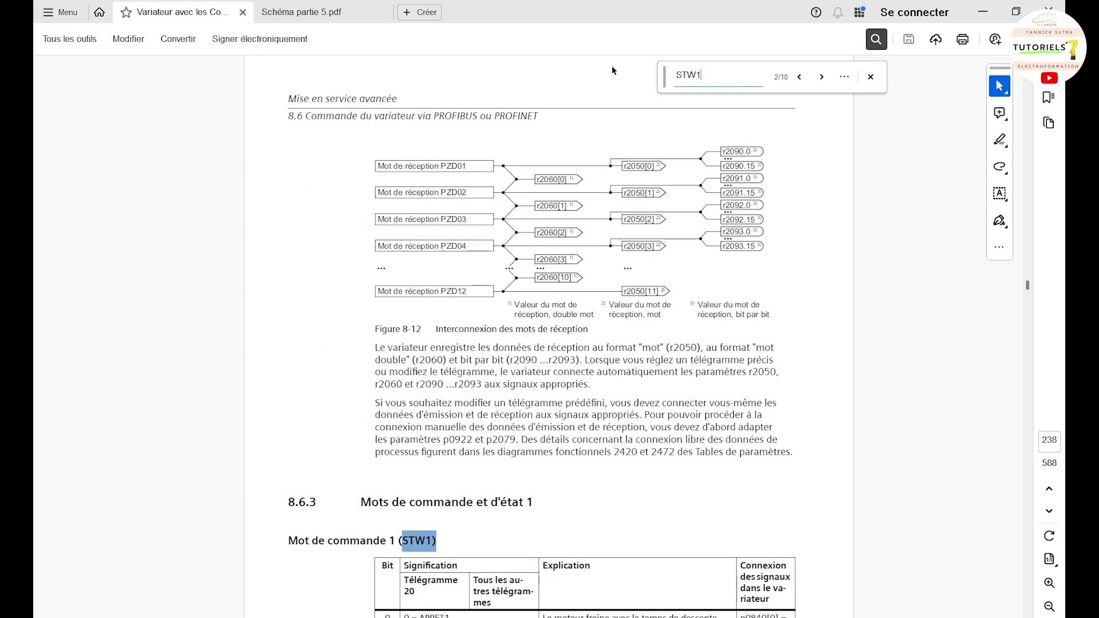
scroll(626, 316, down, 5)
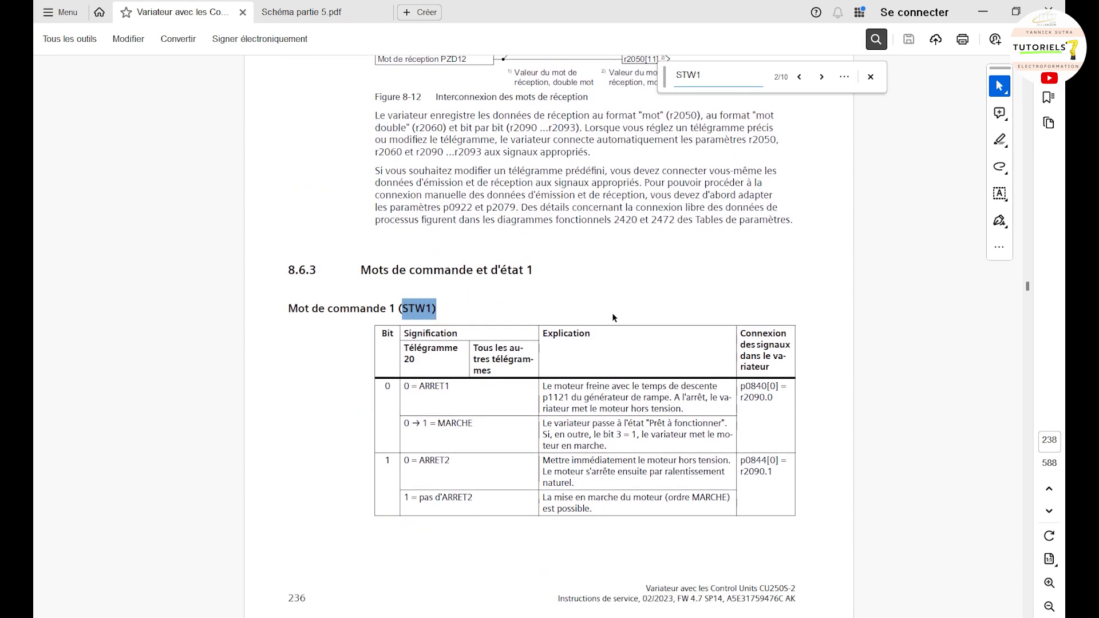
scroll(591, 324, down, 10)
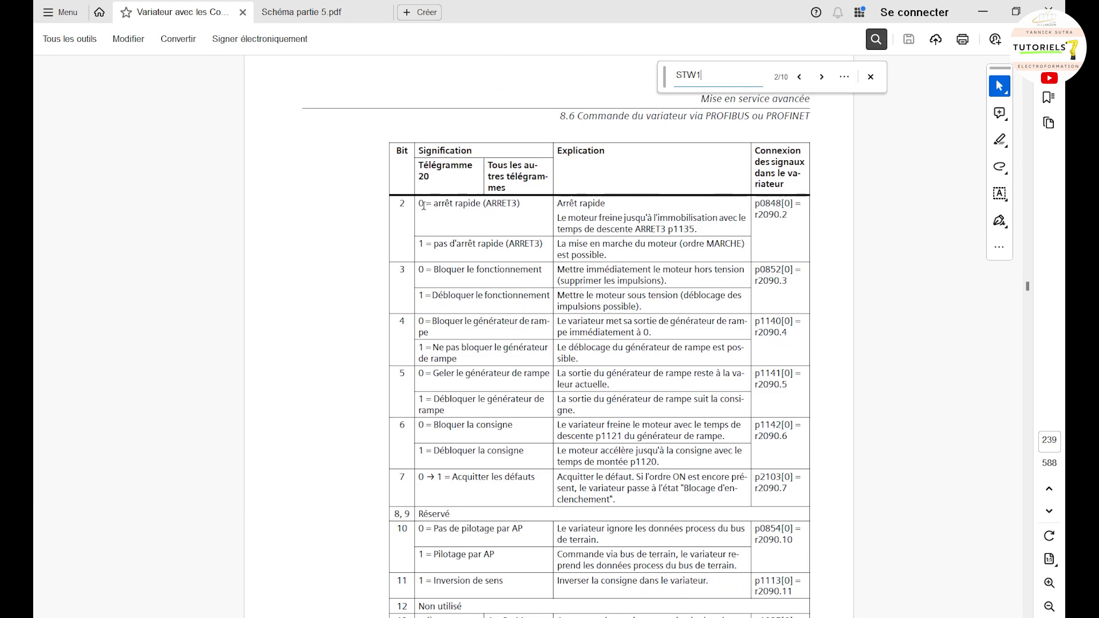
scroll(503, 227, down, 1)
scroll(502, 227, up, 8)
scroll(438, 433, down, 10)
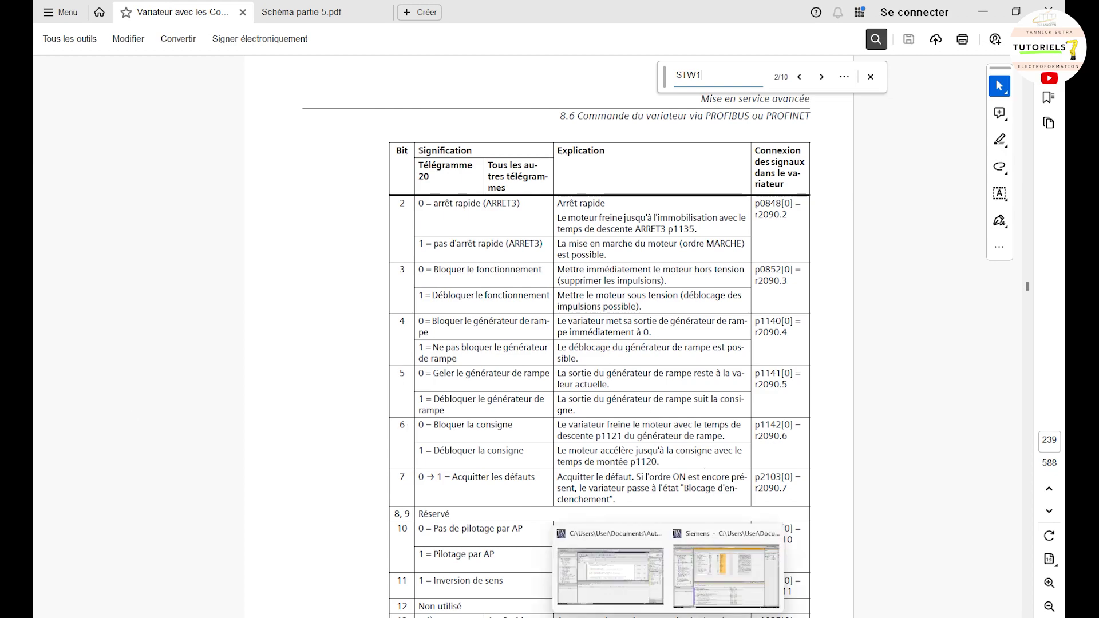
- Switch to TIA Portal and open the PROFINET interface properties of variateur_1 from the project's network view
click(702, 592)
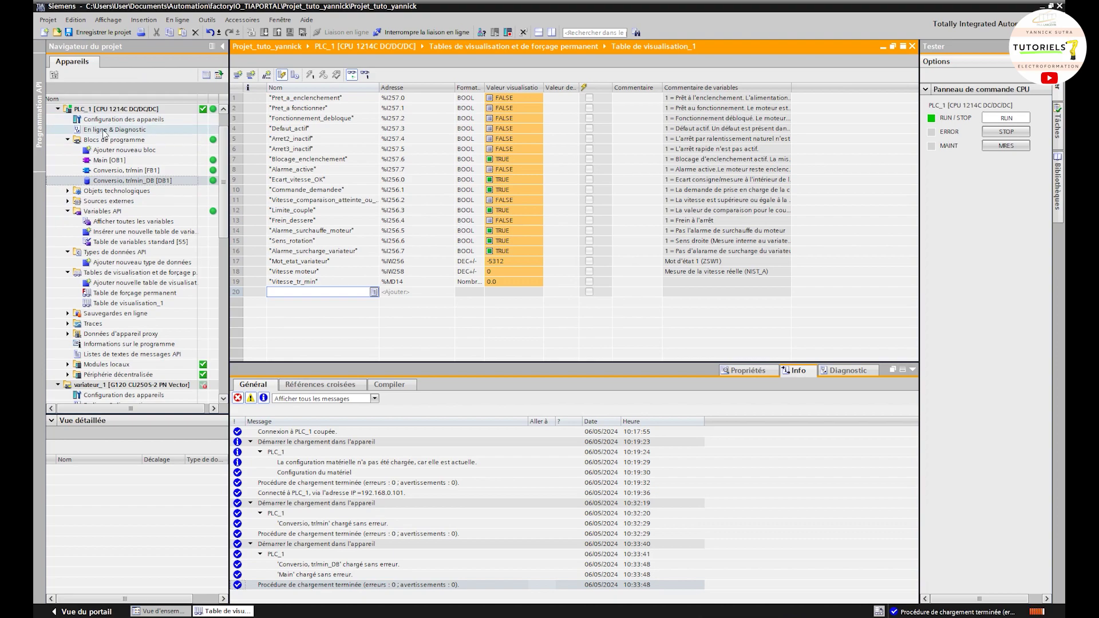
click(78, 140)
scroll(98, 129, up, 1)
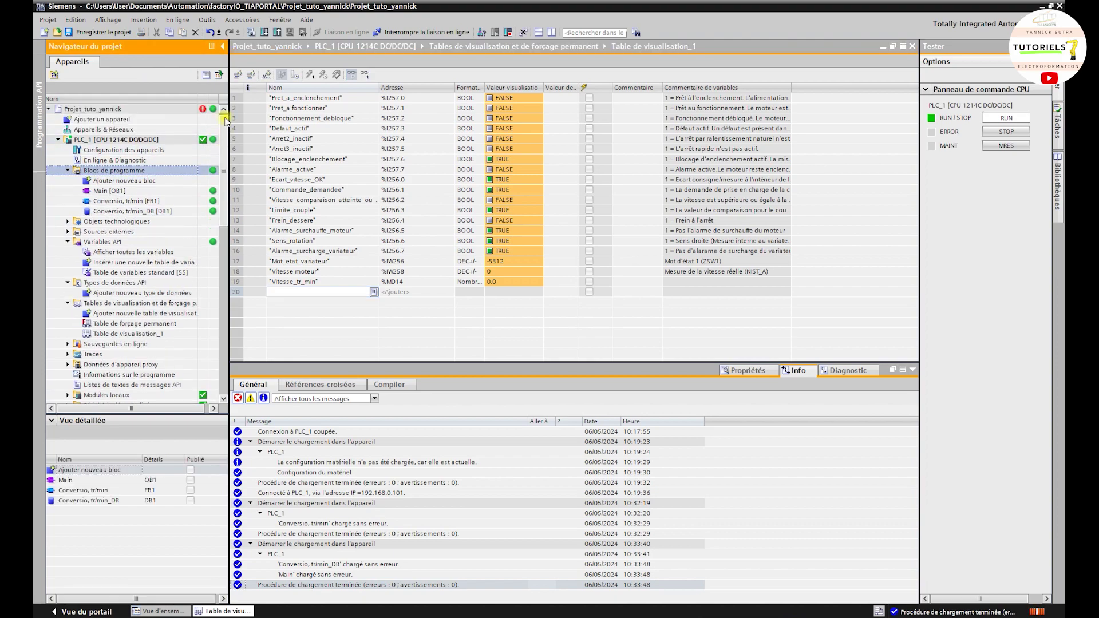
click(117, 131)
double_click(117, 130)
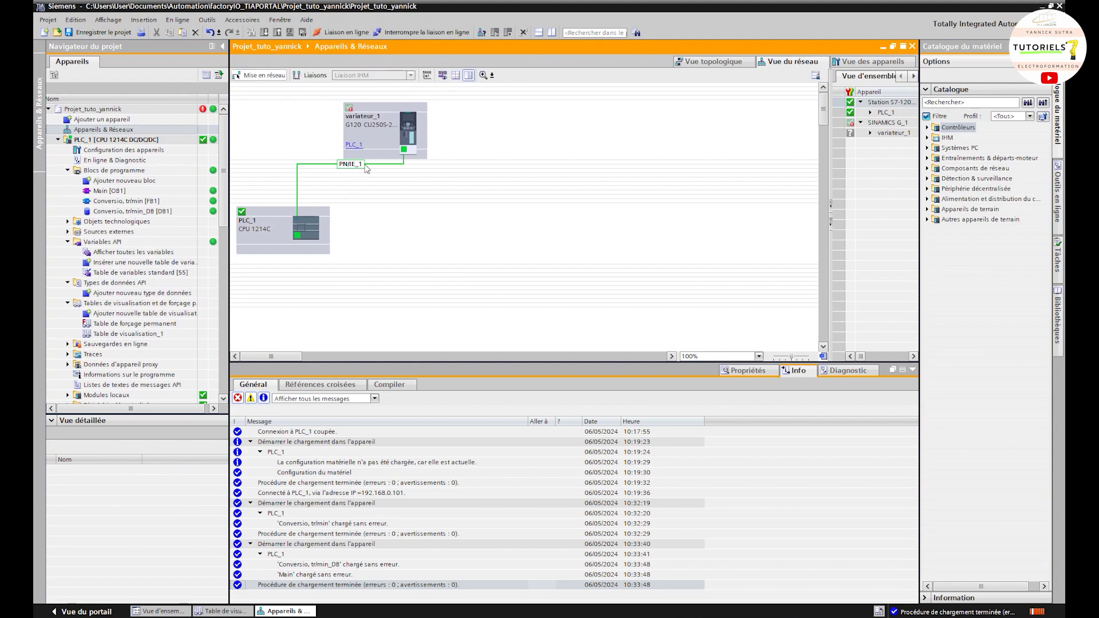
double_click(376, 146)
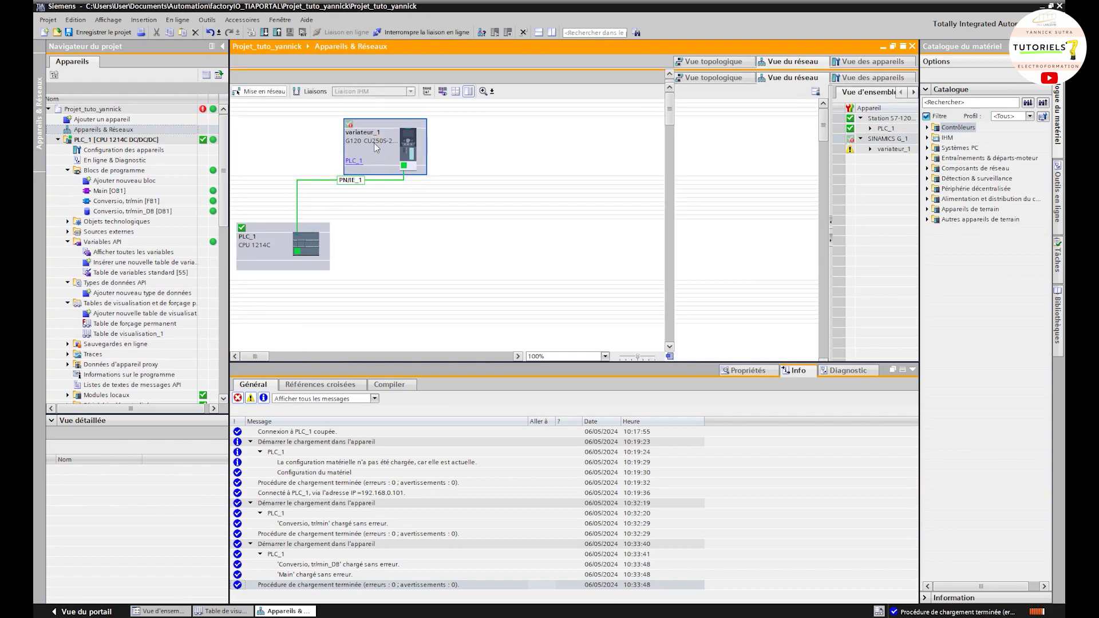
double_click(315, 292)
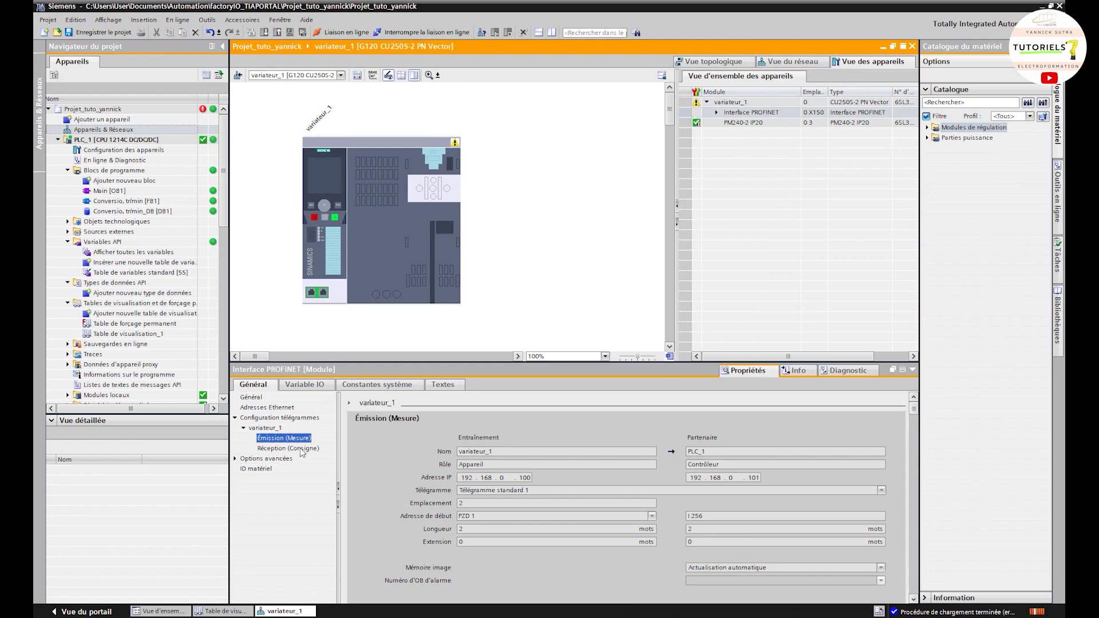
- Examine the partner start addresses in the reception (Consigne) and emission (Mesure) telegram settings of variateur_1
click(288, 448)
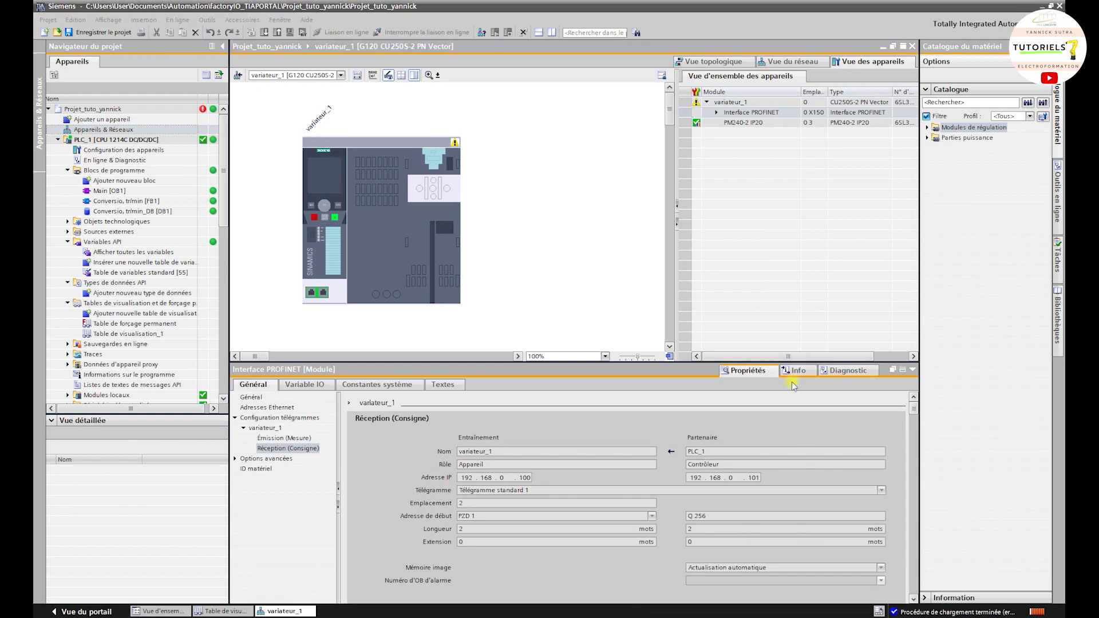
click(702, 515)
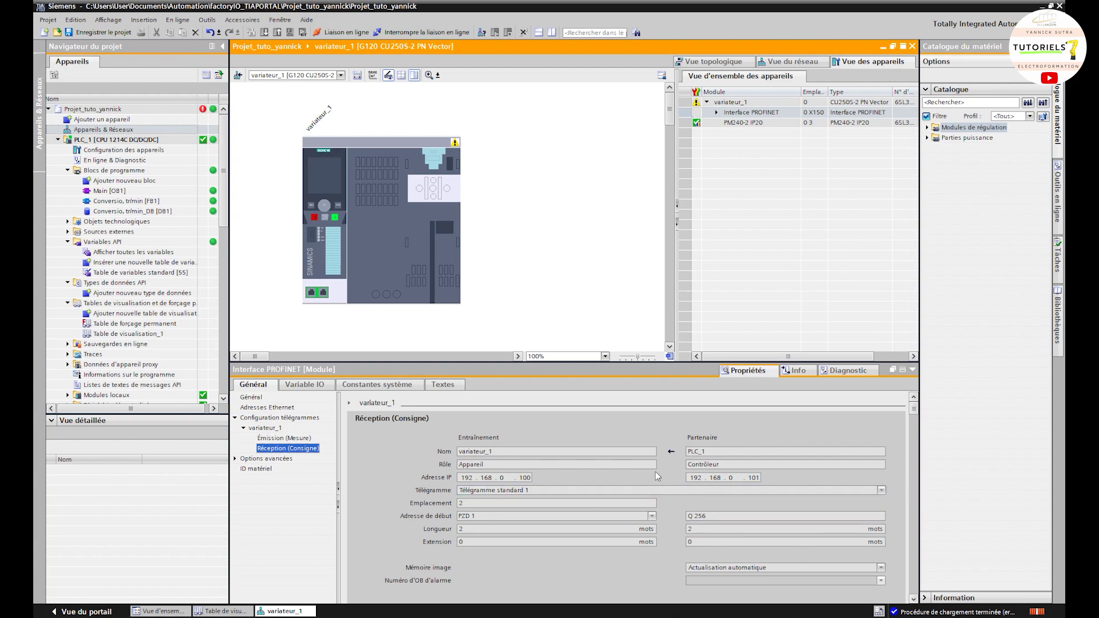
click(277, 438)
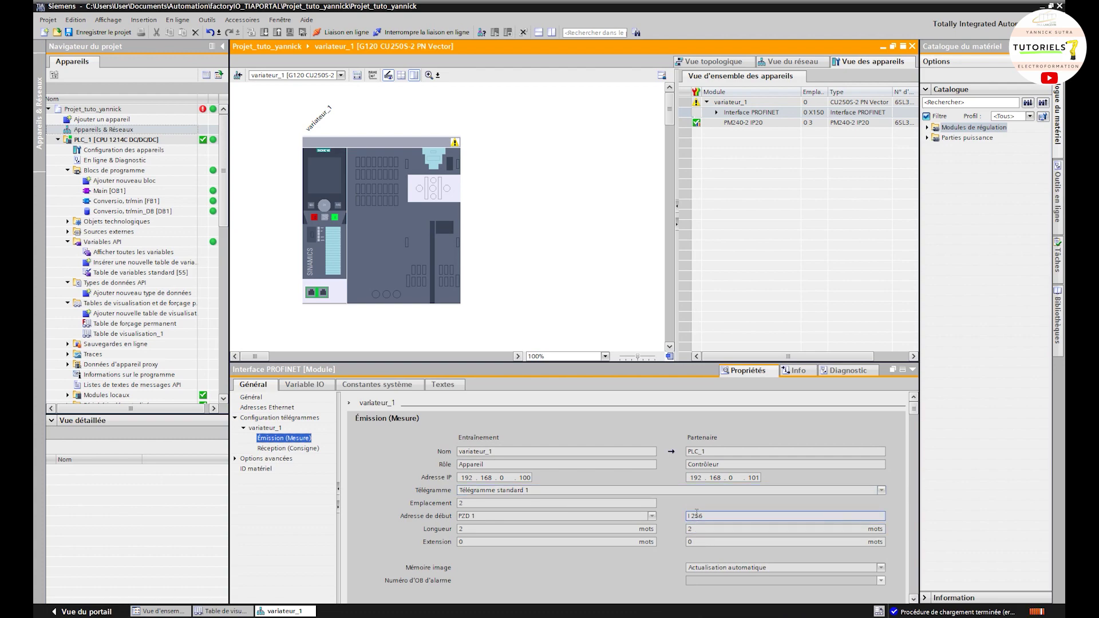
click(292, 449)
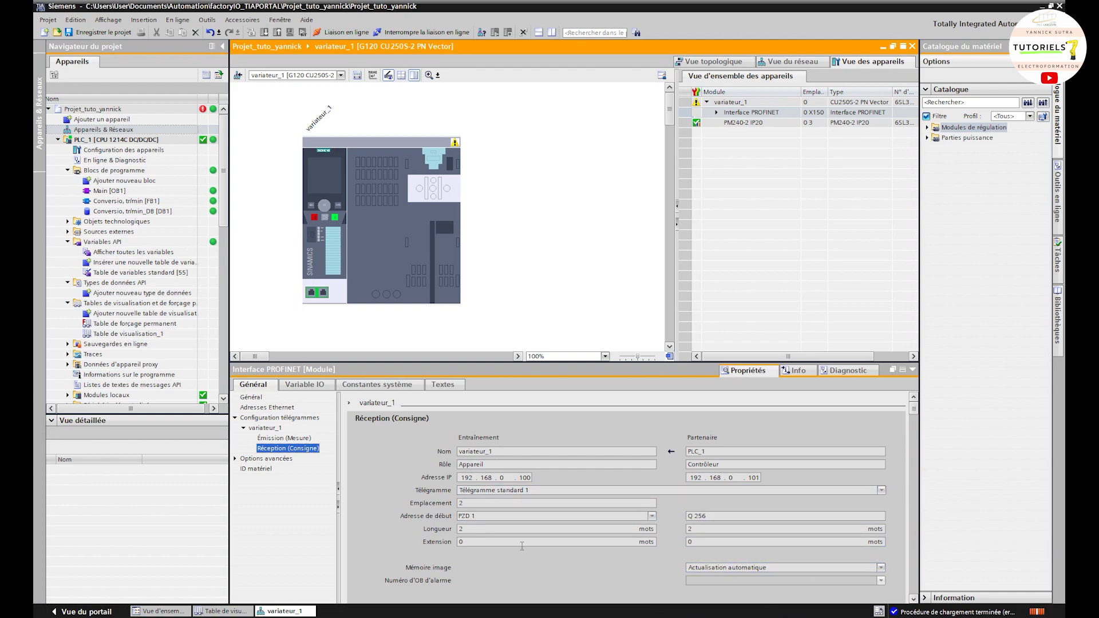
click(505, 504)
- Switch to the Excel word-layout workbook and locate %QW256, Q257.0 and its X0 bit on the PZD en émission sheet
key(alt+Tab)
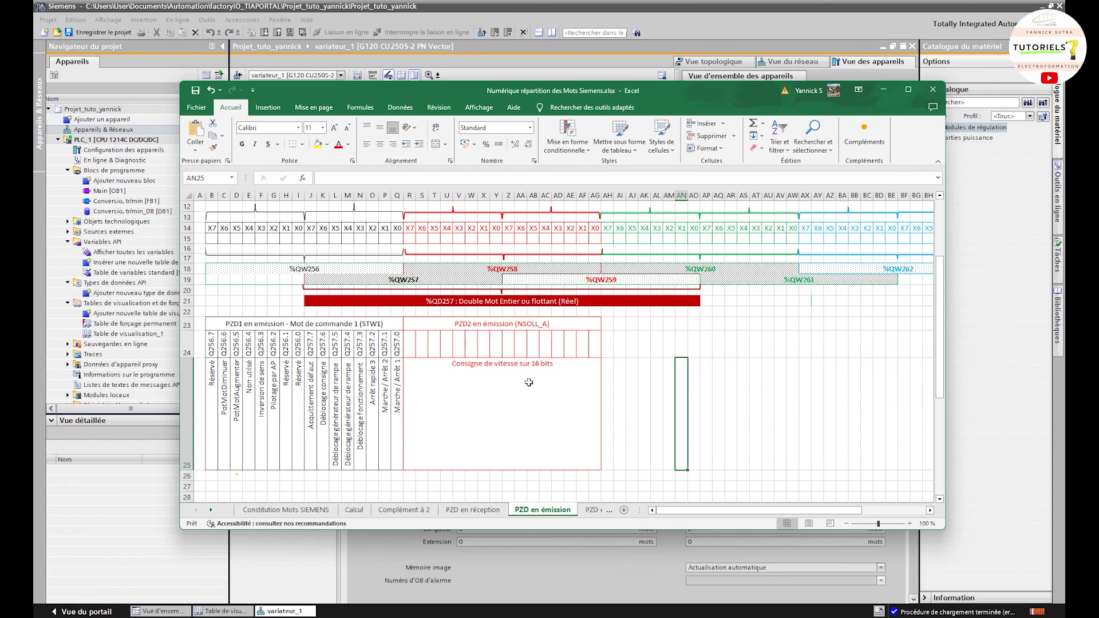
scroll(521, 342, up, 1)
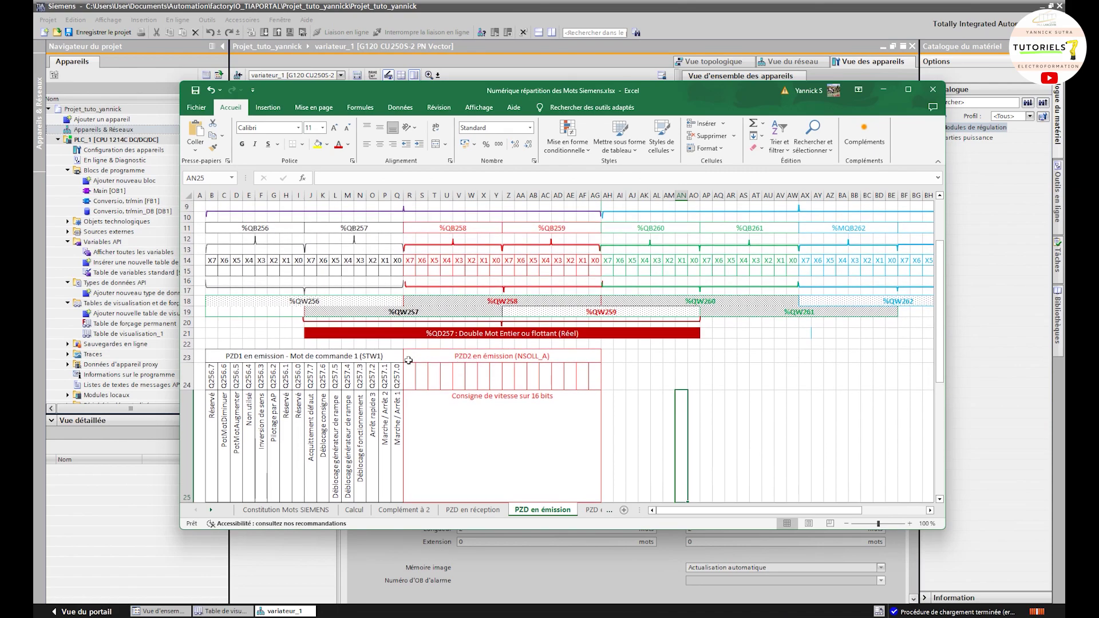
click(305, 302)
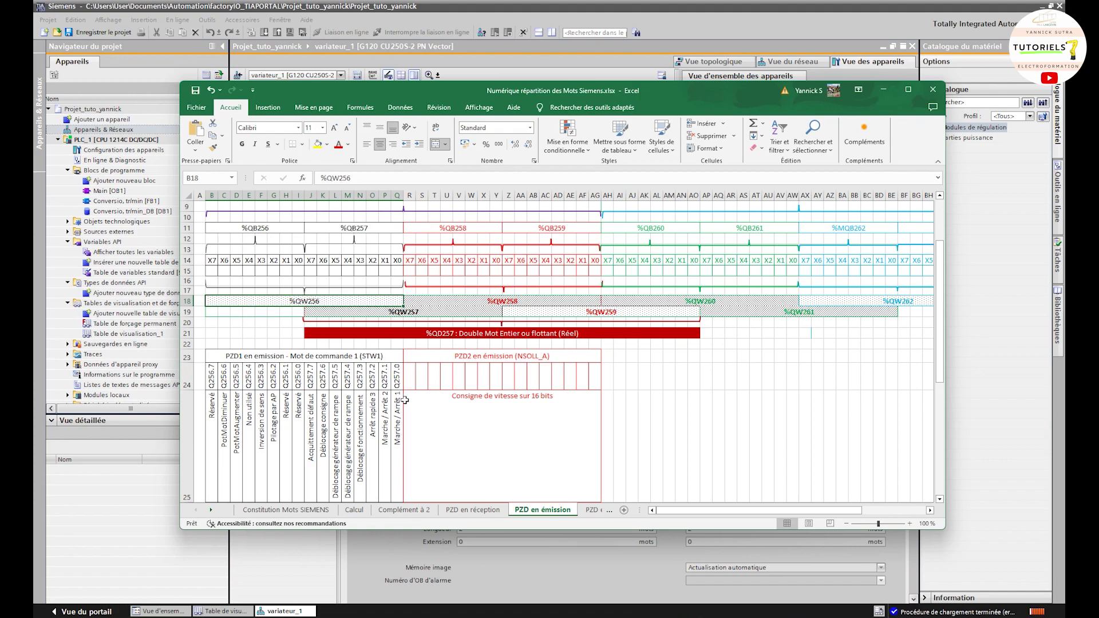
click(395, 369)
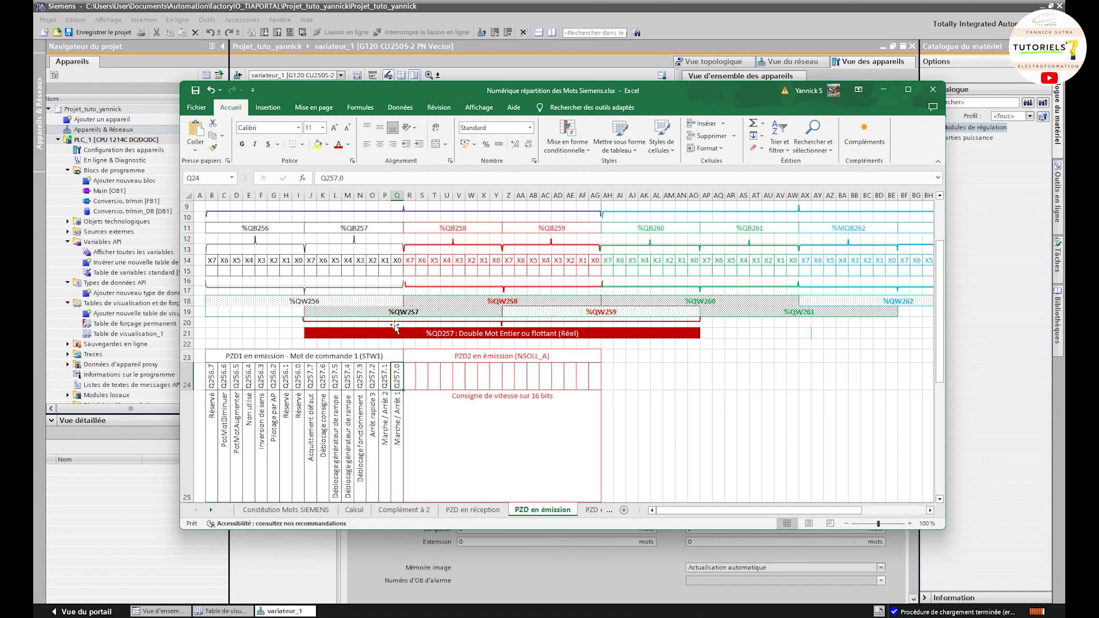
click(397, 271)
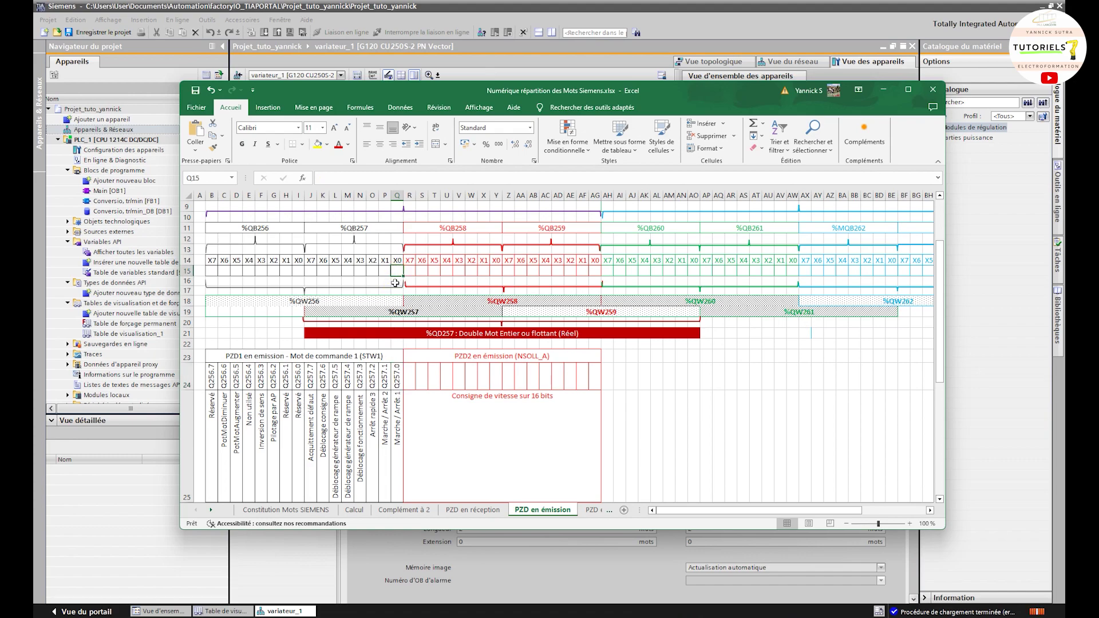
- Underline ARRET1 in the bit 0 row of the manual's STW1 table, cross-checking Q257.0 in the Excel sheet
mouse_move(645, 617)
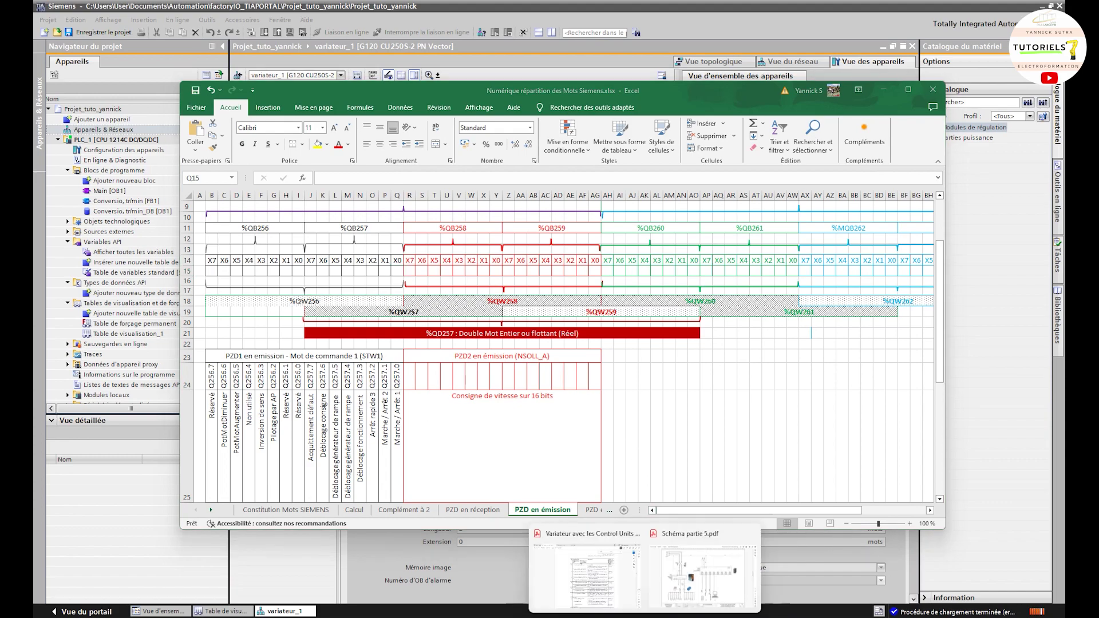
click(609, 585)
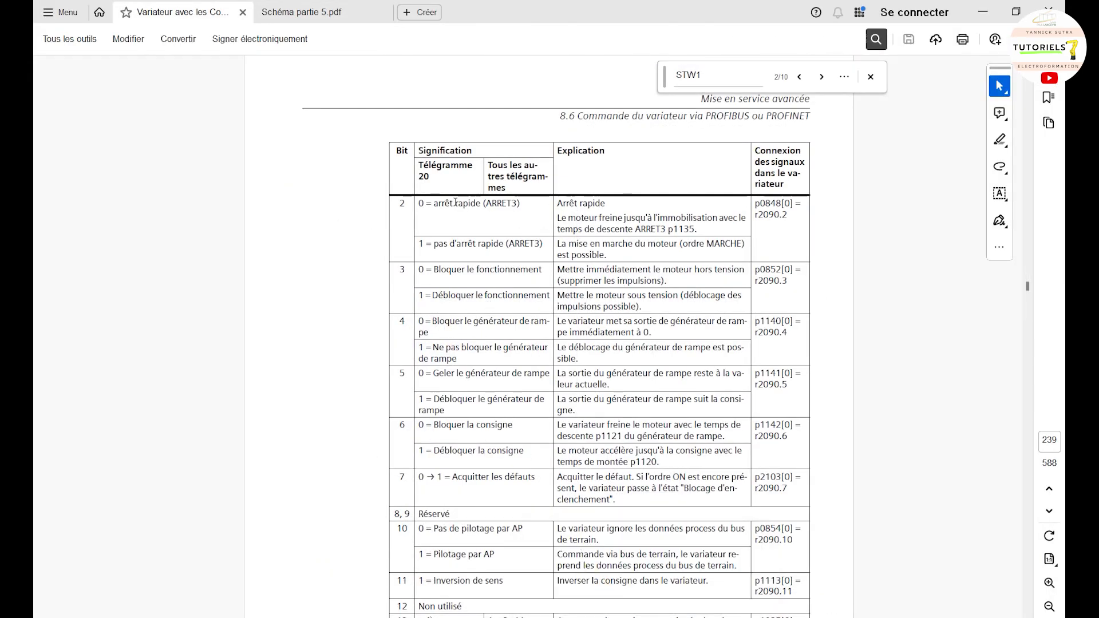
scroll(449, 229, up, 10)
drag(417, 397, 451, 405)
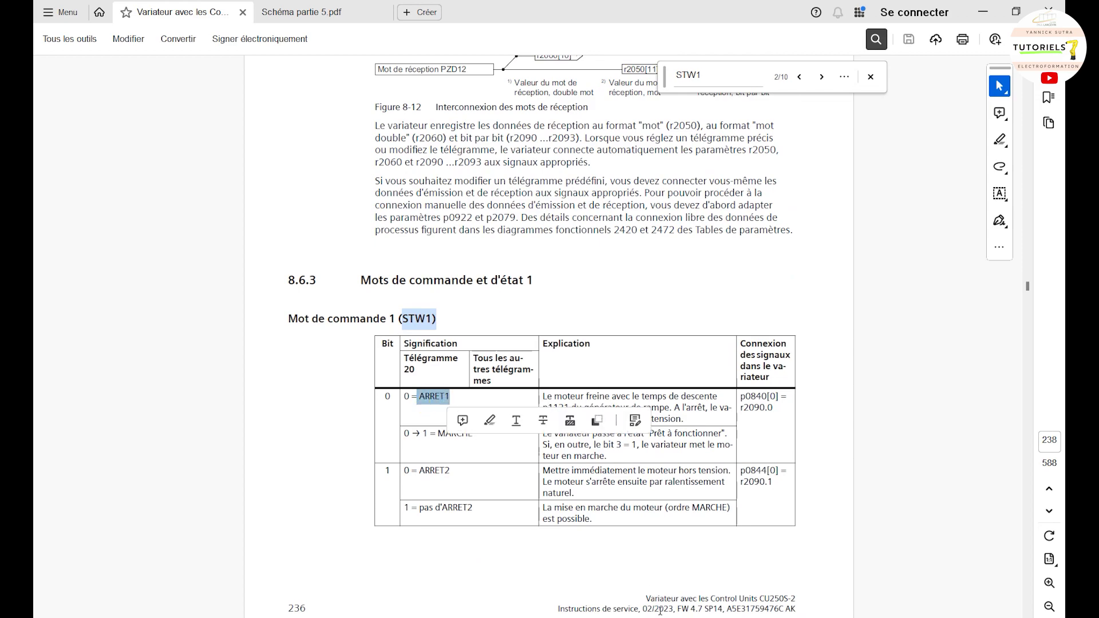
key(alt+Tab)
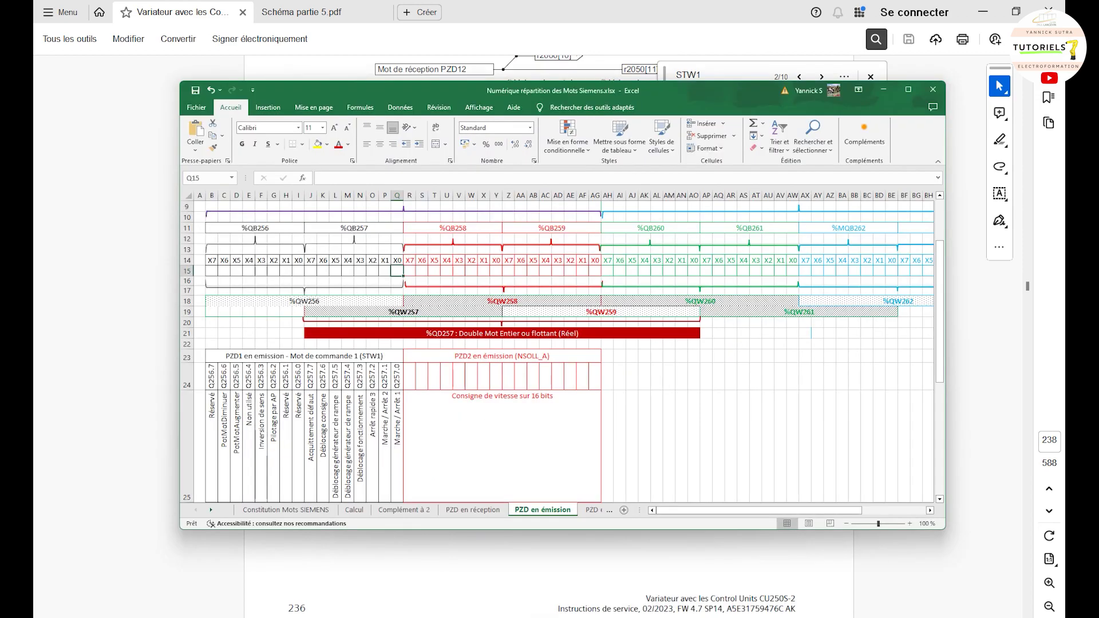
click(399, 380)
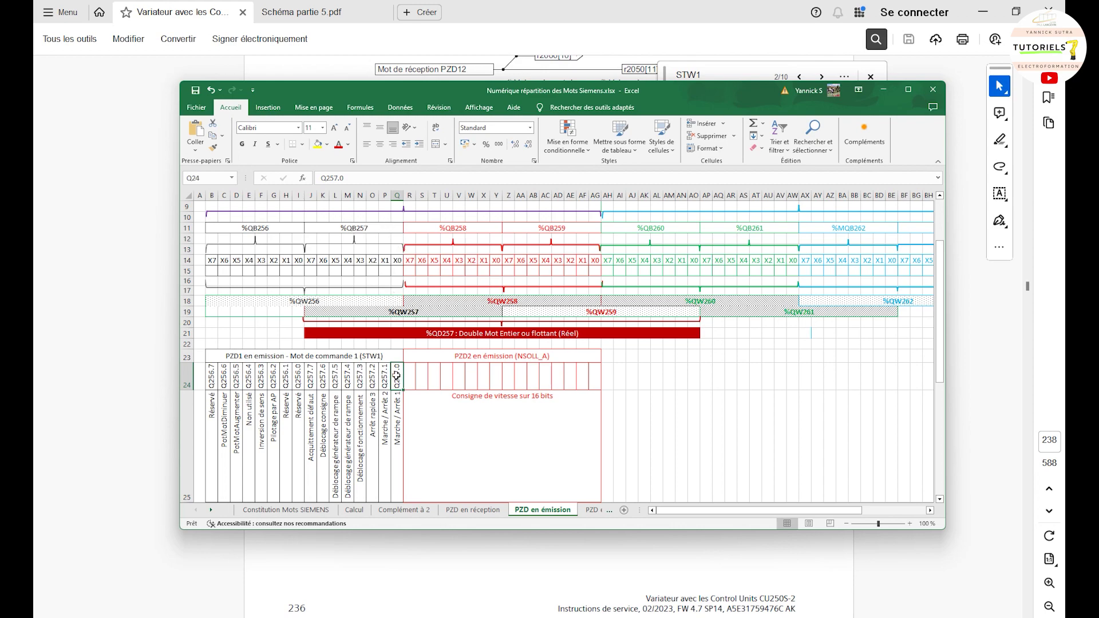
mouse_move(647, 615)
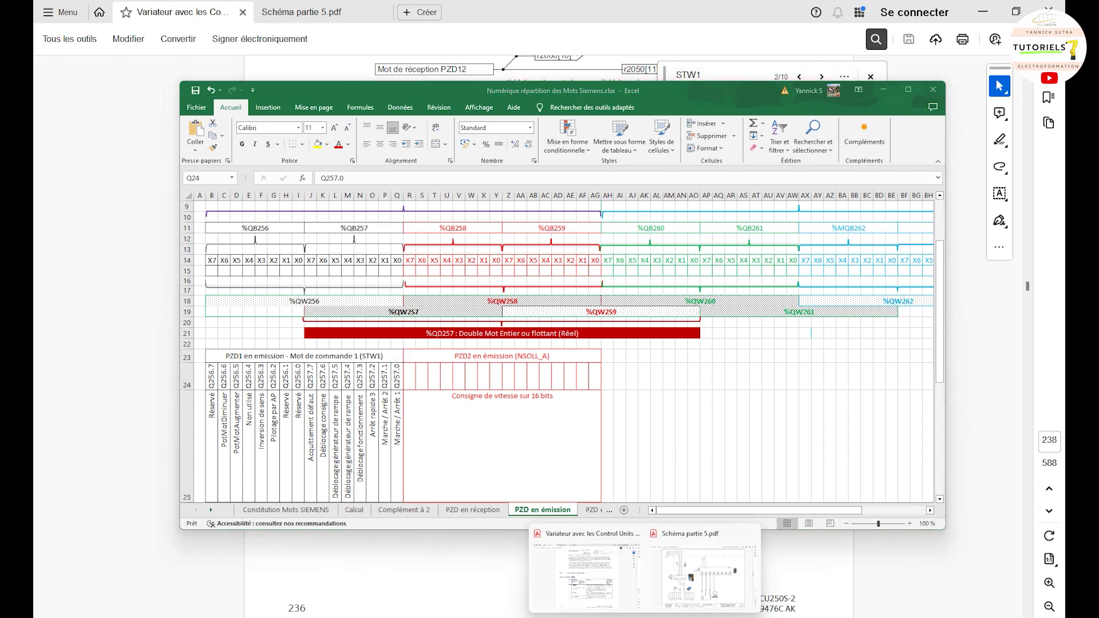
click(609, 581)
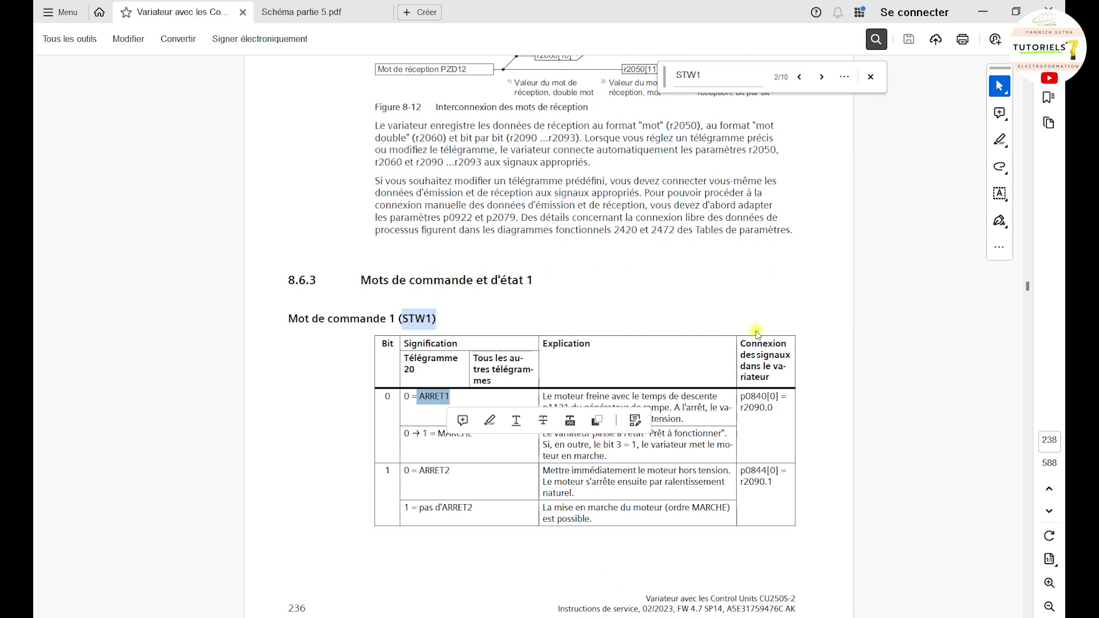
click(515, 421)
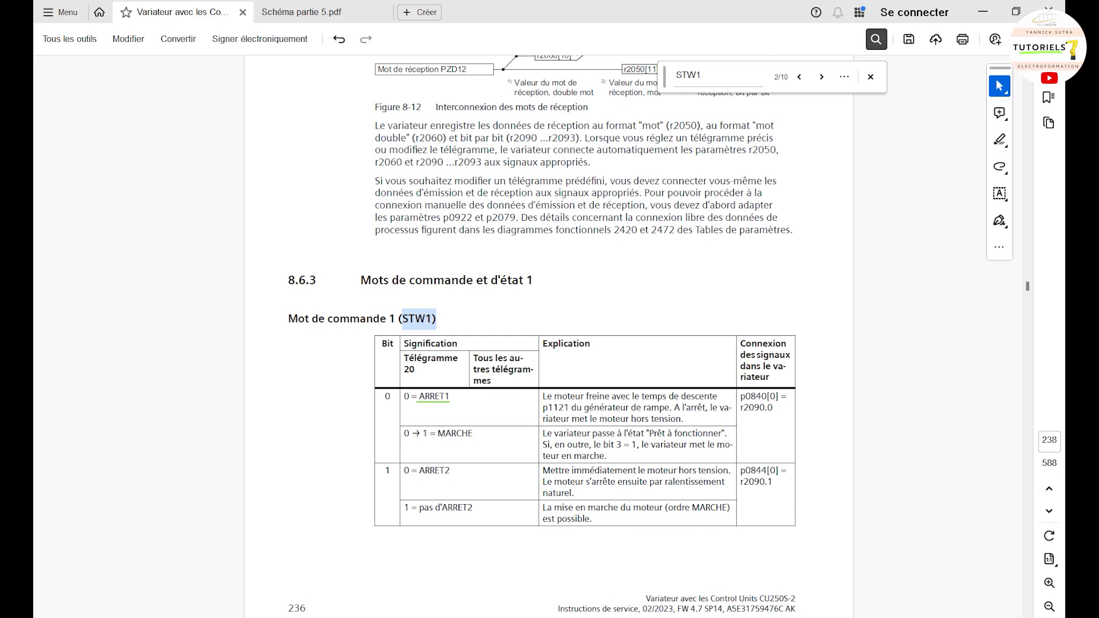
- Switch to TIA Portal and show all API variables of PLC_1
click(705, 572)
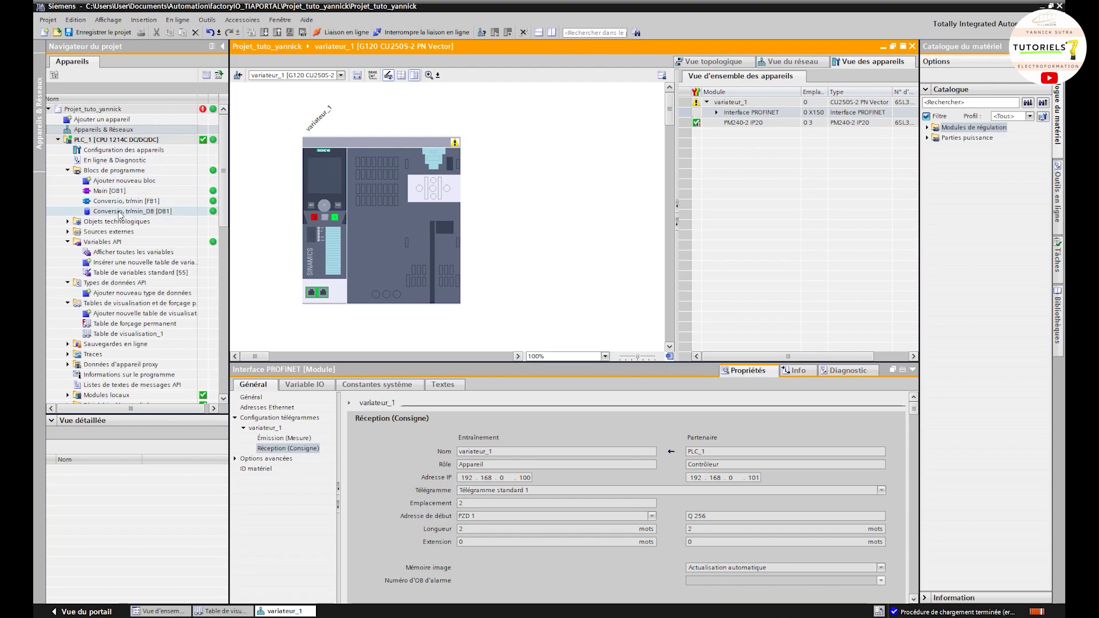
click(114, 242)
double_click(116, 253)
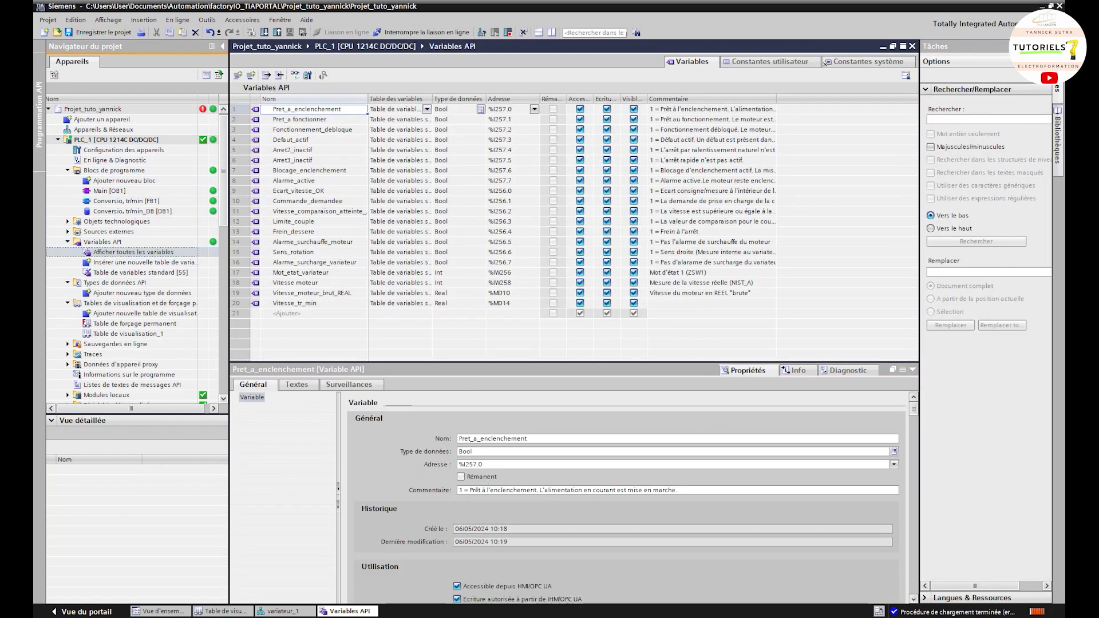
- Add a new API variable with the address %QW256 at the end of the variable list
click(399, 316)
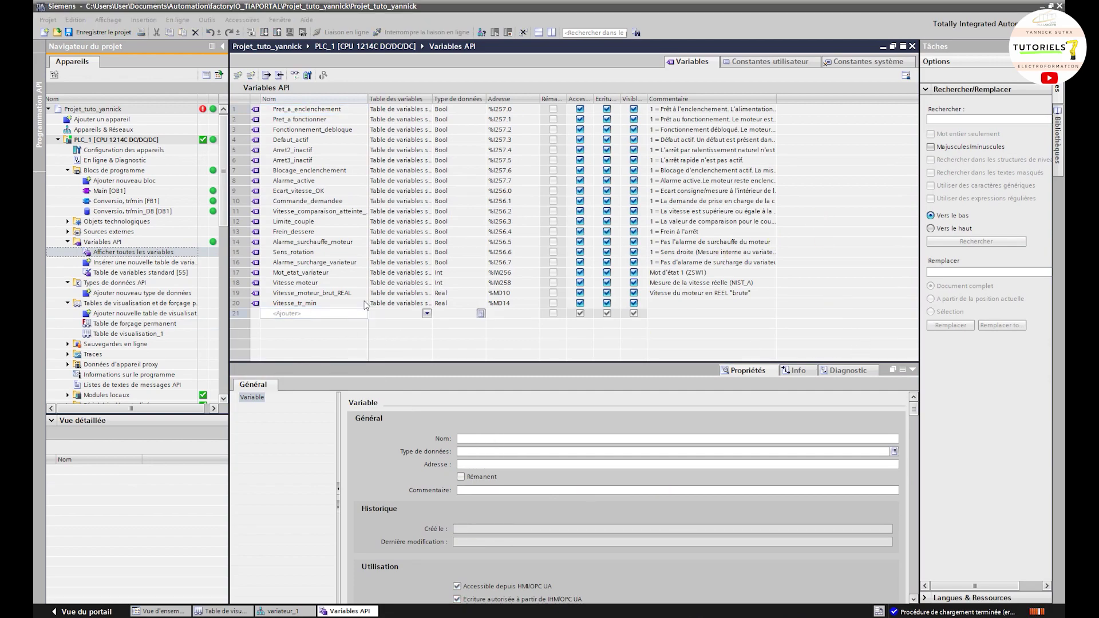
click(306, 307)
click(307, 313)
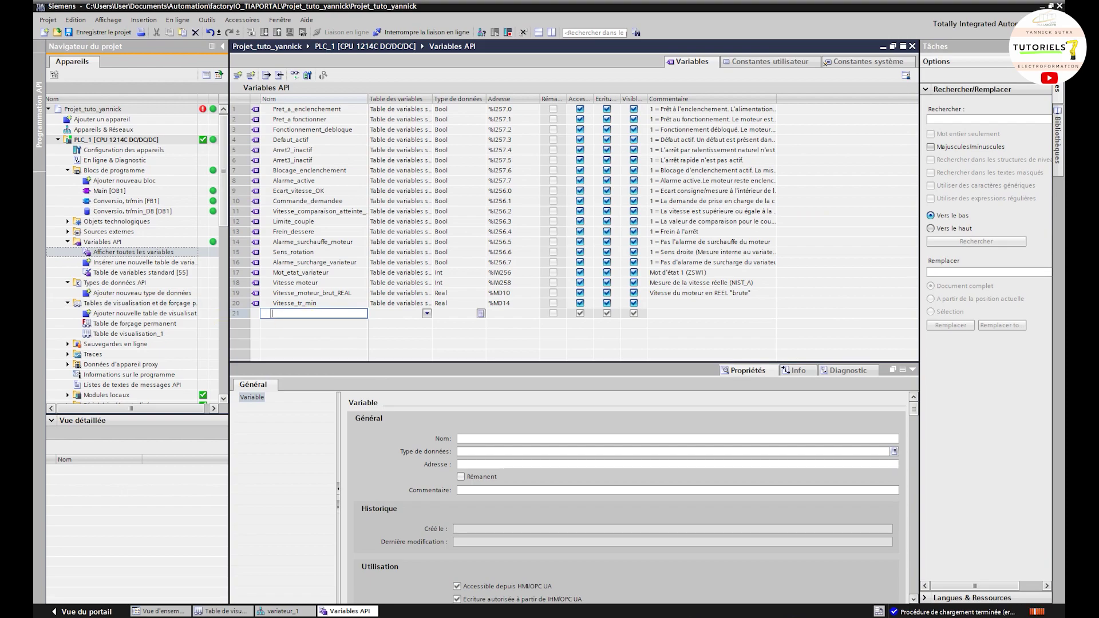
key(alt+Tab)
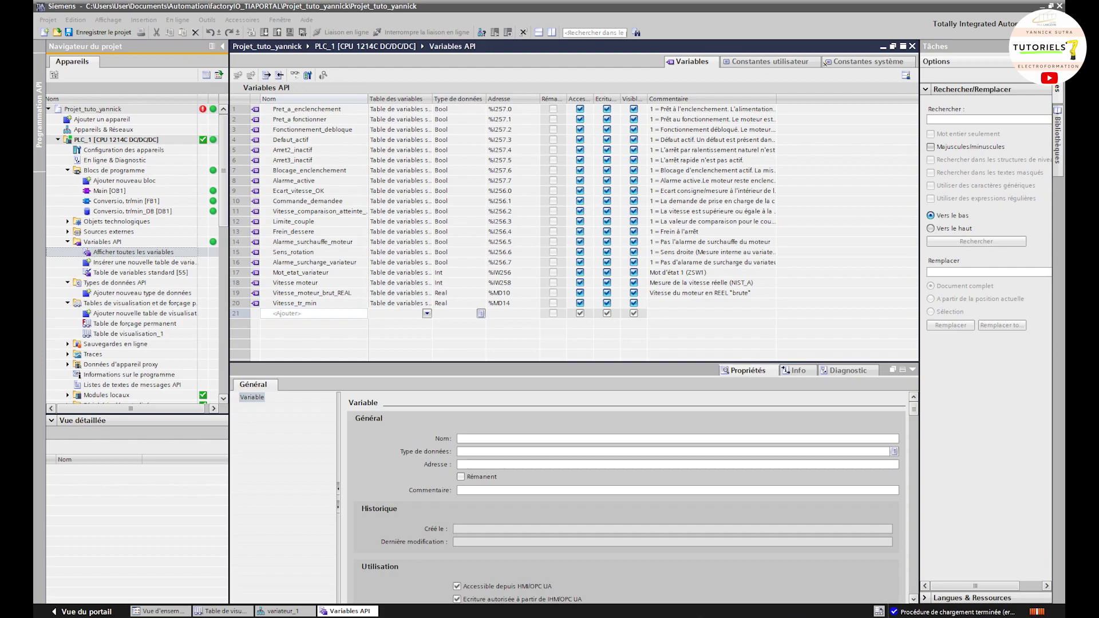
click(290, 316)
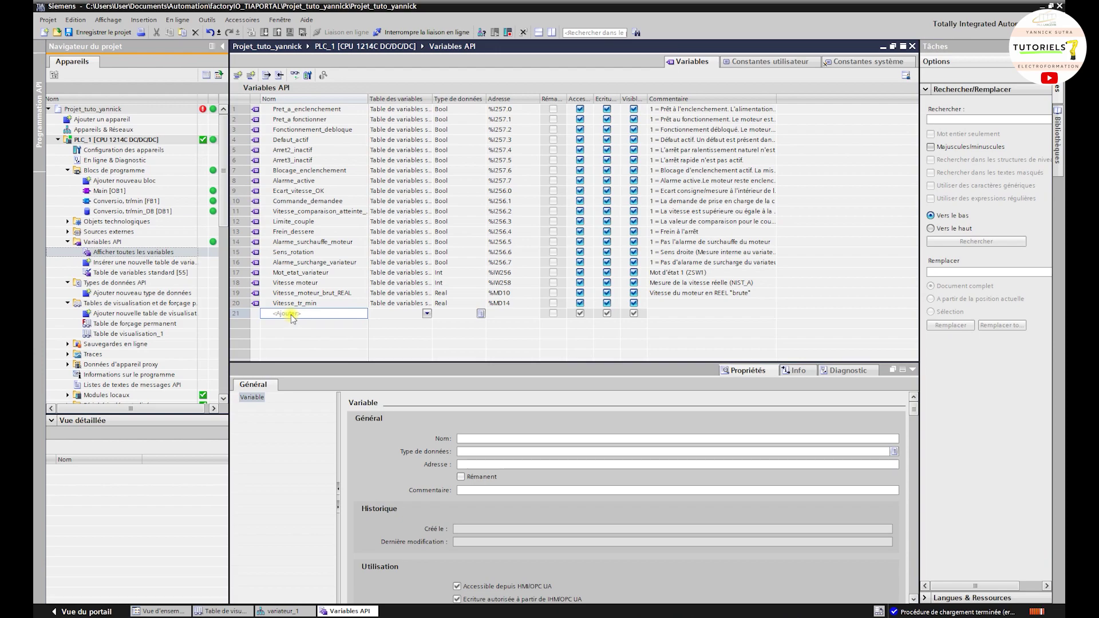
click(517, 317)
text(%)
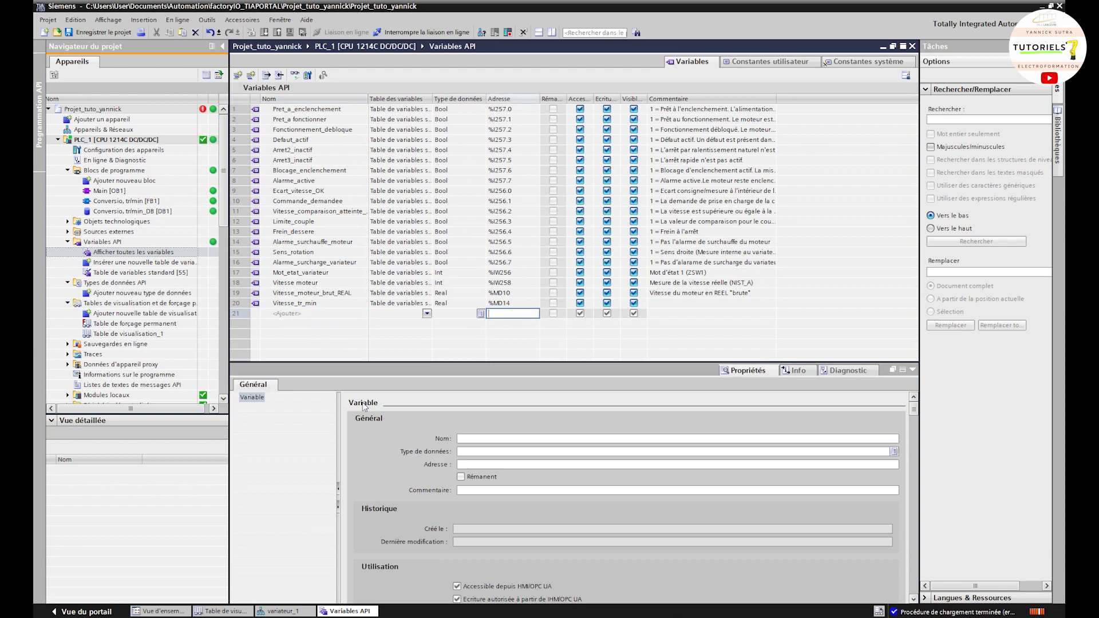
text(QW256)
key(Return)
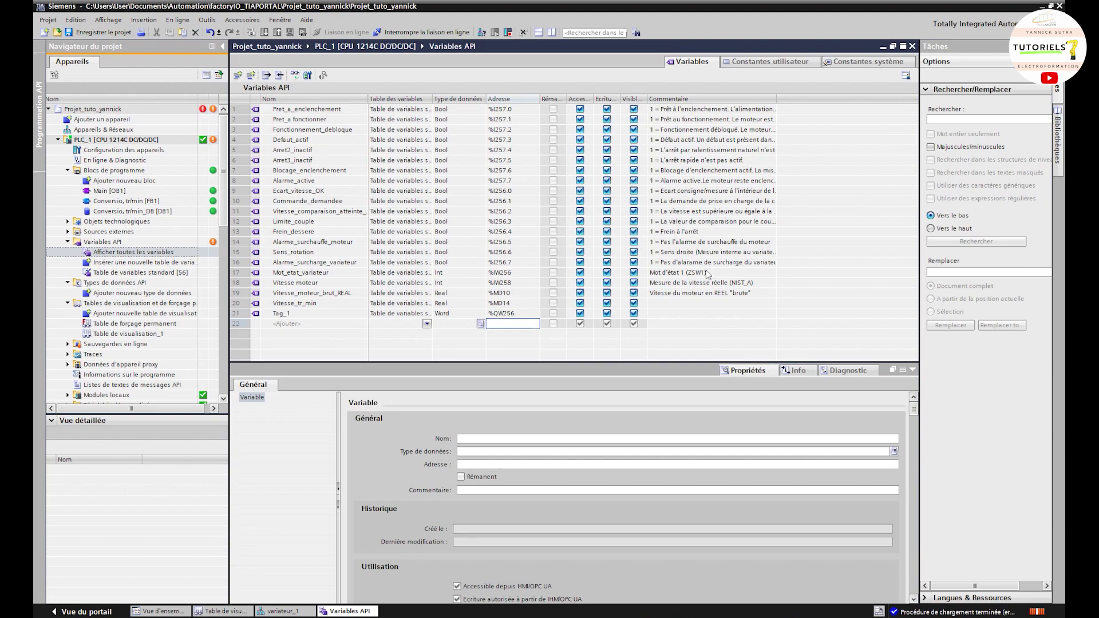
- Enter the comment "Mot de commande du variateur" for the %QW256 variable
click(668, 313)
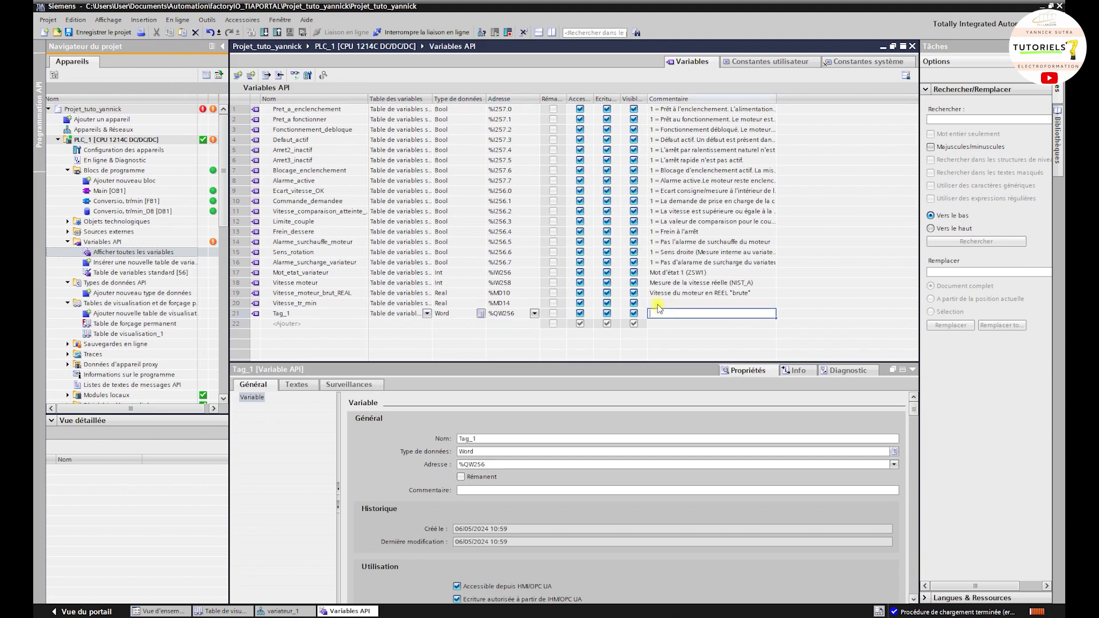
text(Mot de comm)
text(ande du )
text(varaiteur)
key(BackSpace)
key(BackSpace)
key(BackSpace)
text(iateur)
- Check the command word's abbreviation in the drive manual PDF, return to TIA Portal and append "(STW1)" to the %QW256 variable's comment
mouse_move(644, 616)
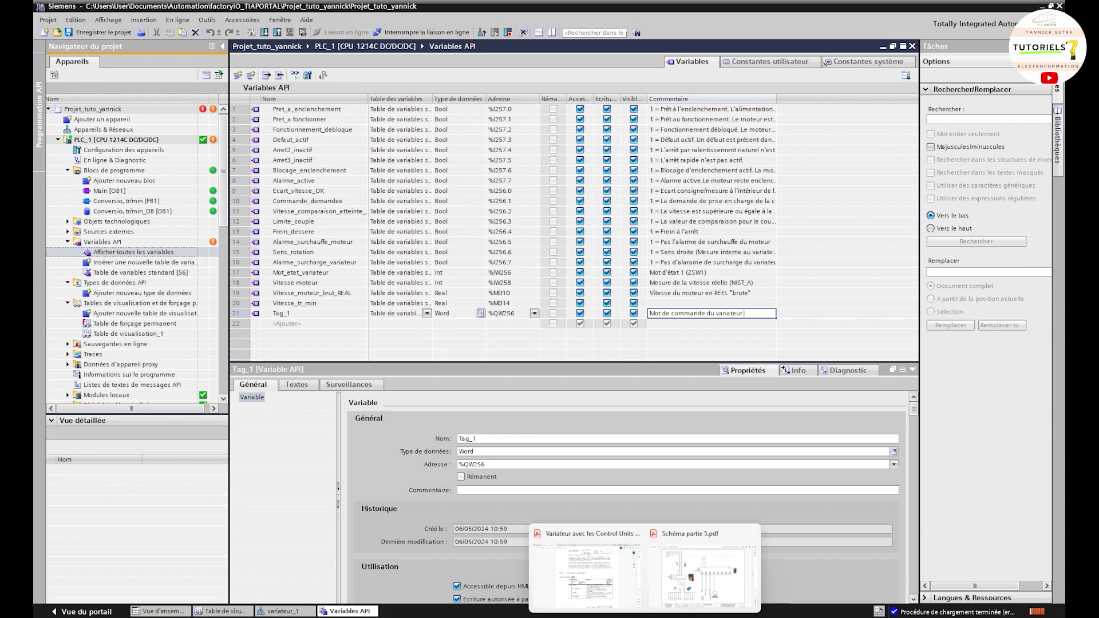
click(598, 581)
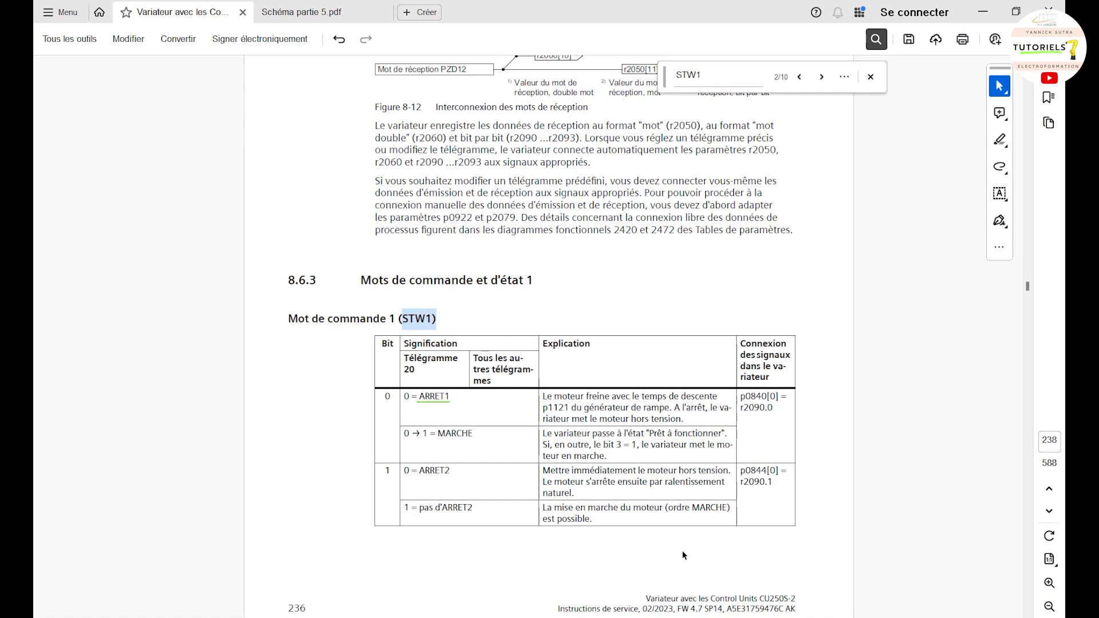
mouse_move(692, 617)
click(726, 575)
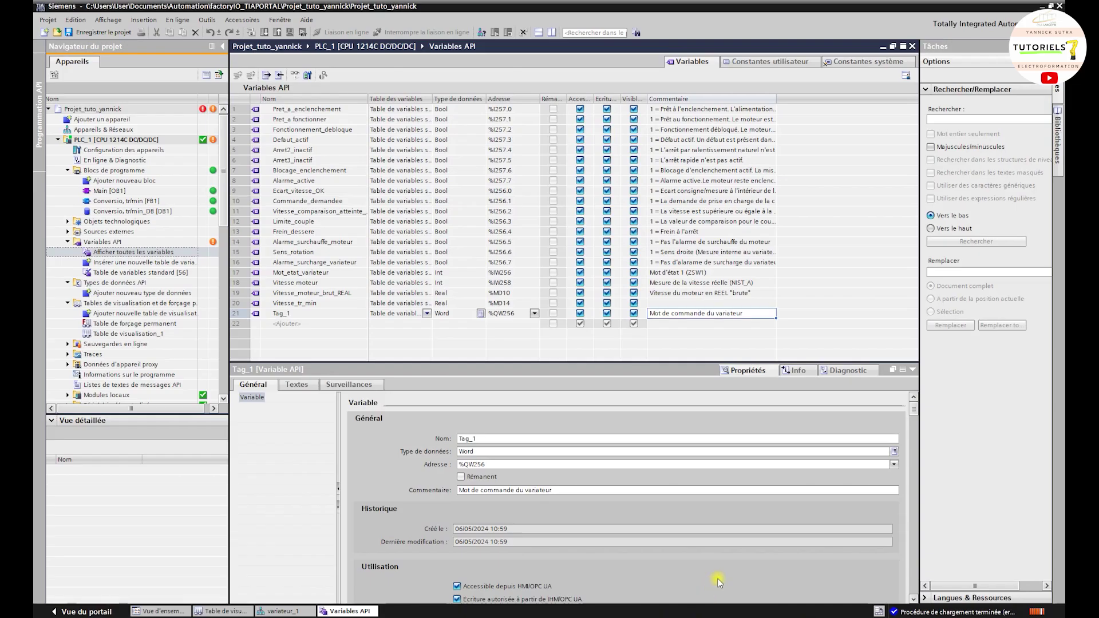
click(745, 314)
text(()
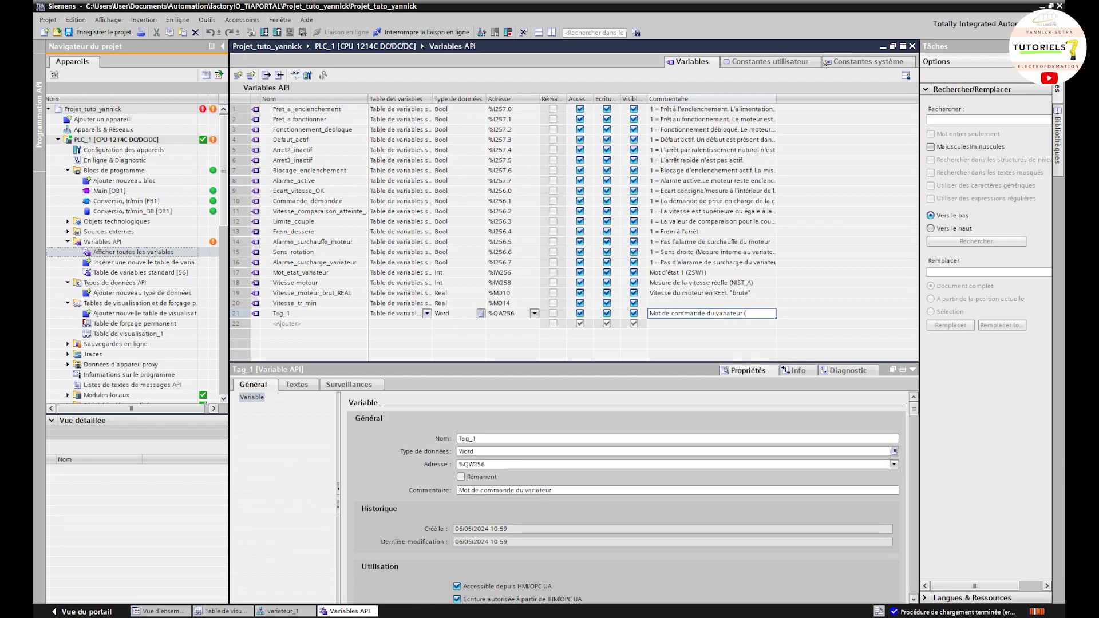
text(STW1))
- Rename the %QW256 variable as Mot_commande_variateur
double_click(302, 314)
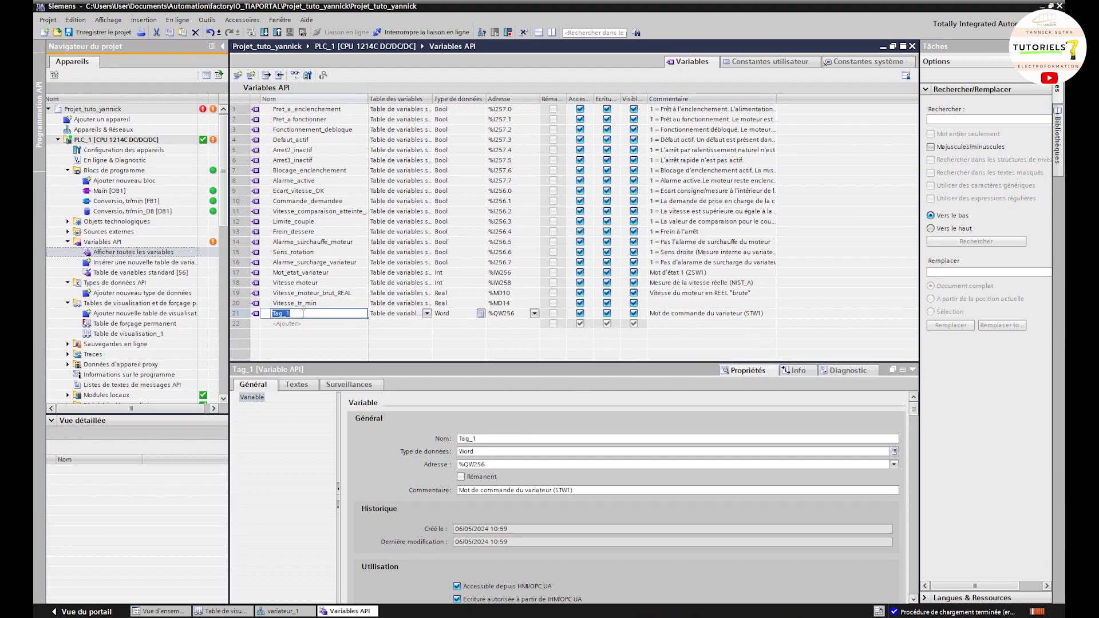
text(M)
text(ot_comman)
text(de)
text(_varaie)
key(BackSpace)
key(BackSpace)
key(BackSpace)
text(iateur)
key(Return)
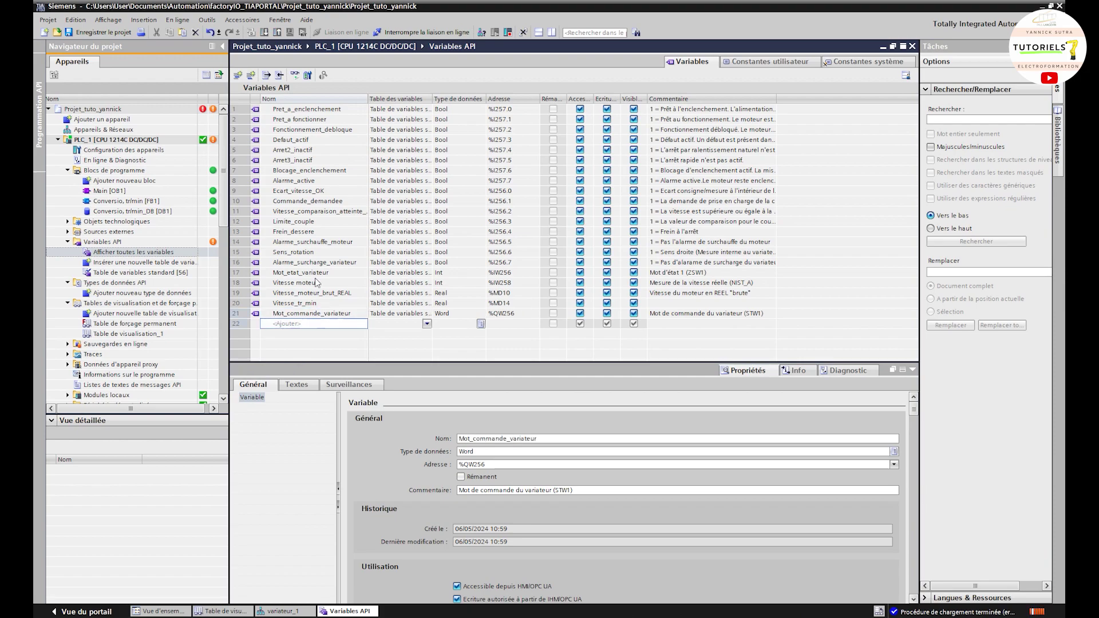
- Add a new API variable with the address %QW258 below Mot_commande_variateur
click(512, 325)
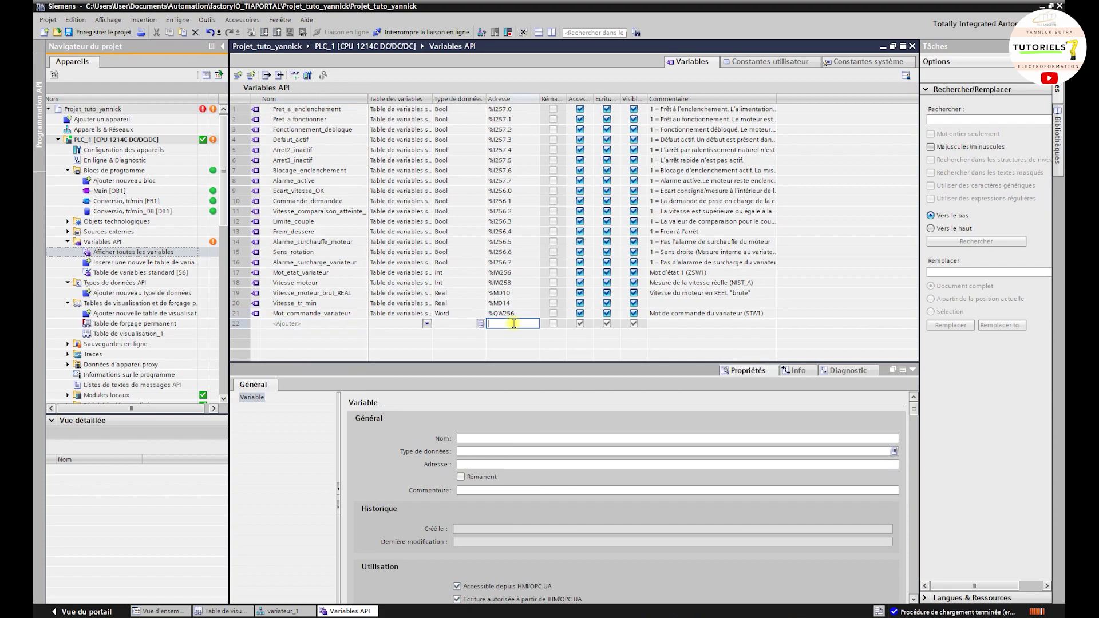
text(%Qw2)
key(BackSpace)
text(W256)
key(Return)
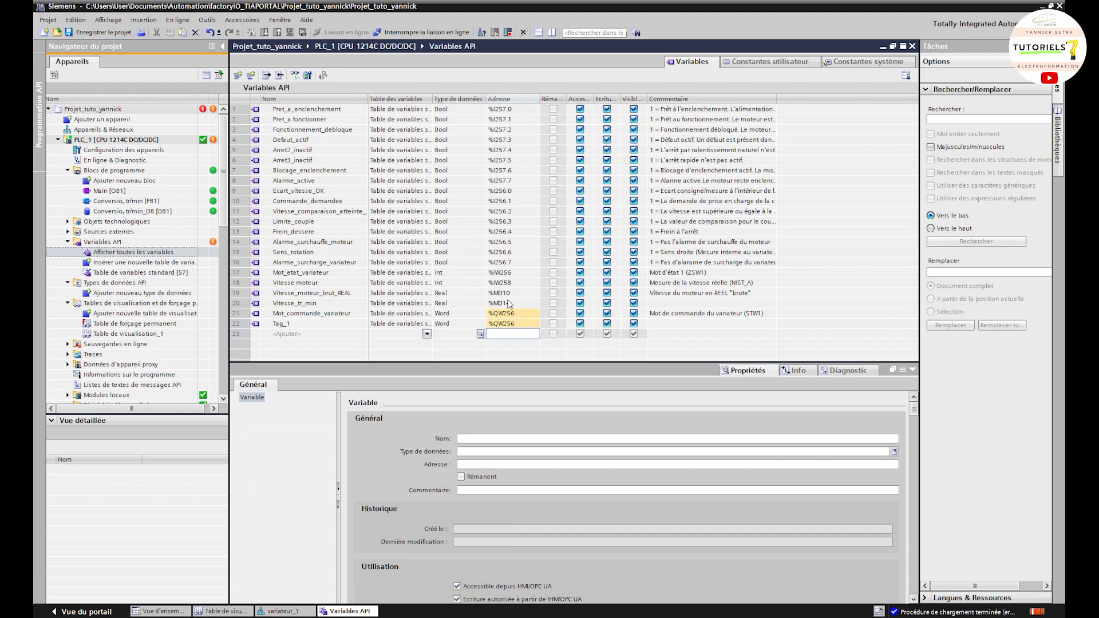
click(527, 323)
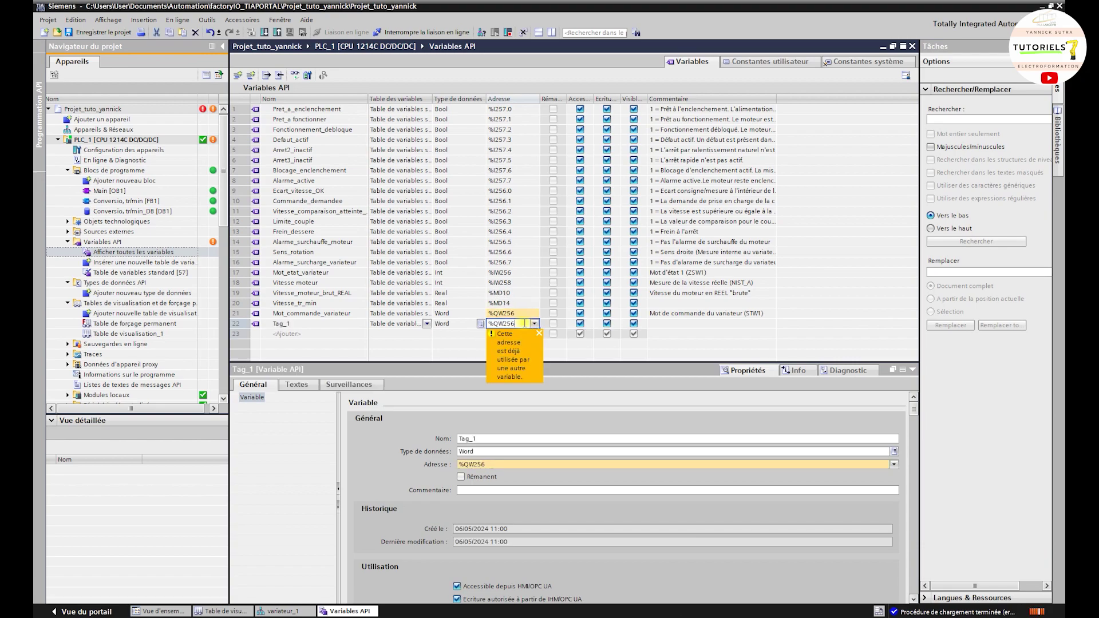
key(BackSpace)
text(8)
key(Return)
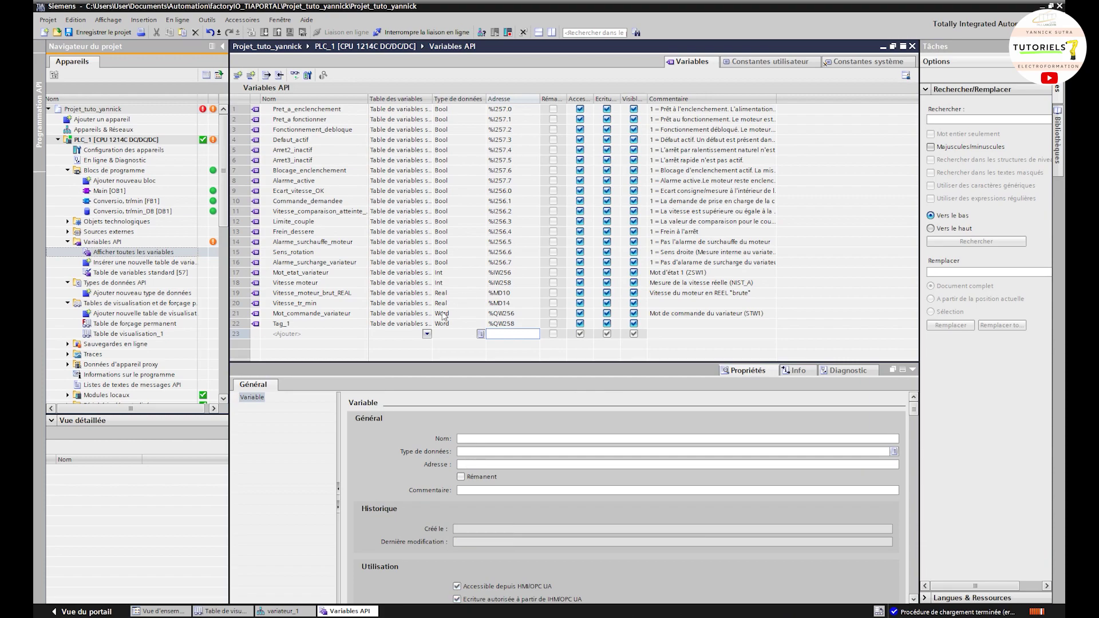
- Set the data type of both the %QW256 and %QW258 variables to Int
click(445, 314)
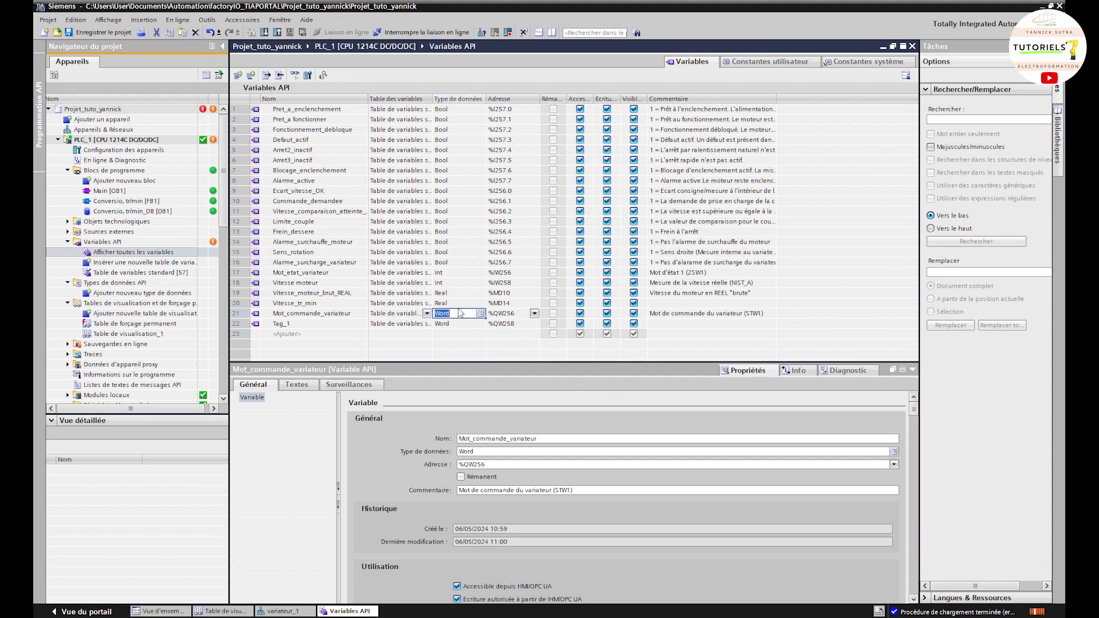
text(Int)
key(Return)
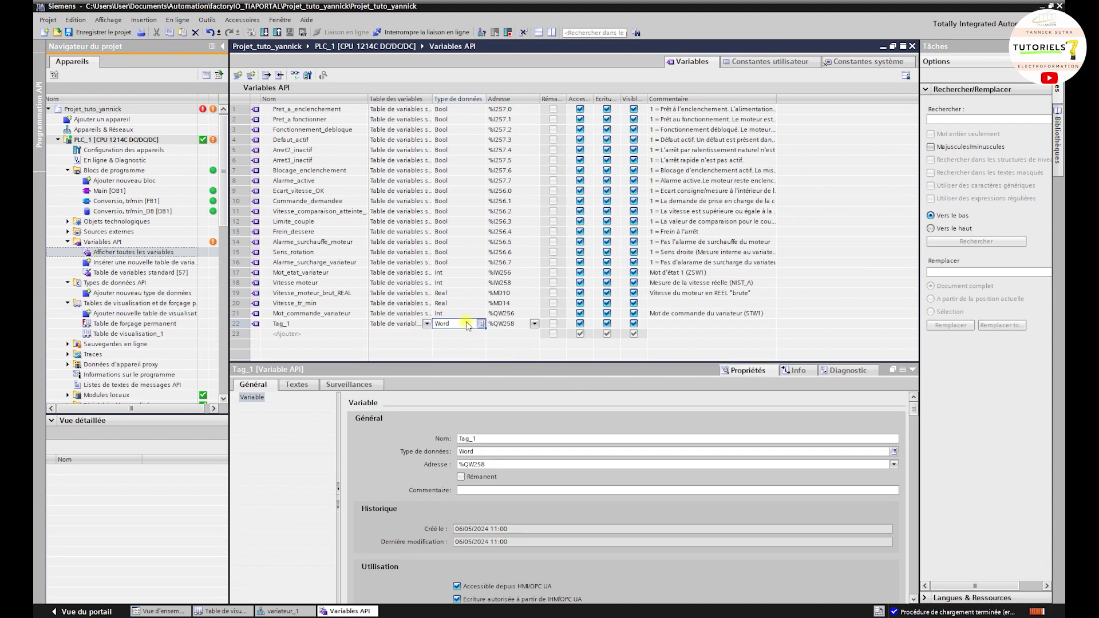
double_click(467, 324)
text(Int)
click(509, 328)
- Look up the 16-bit speed setpoint abbreviation in the drive manual, and comment the %QW258 variable in TIA Portal as "Consigen de vitesse (NSOLL_A)"
mouse_move(645, 616)
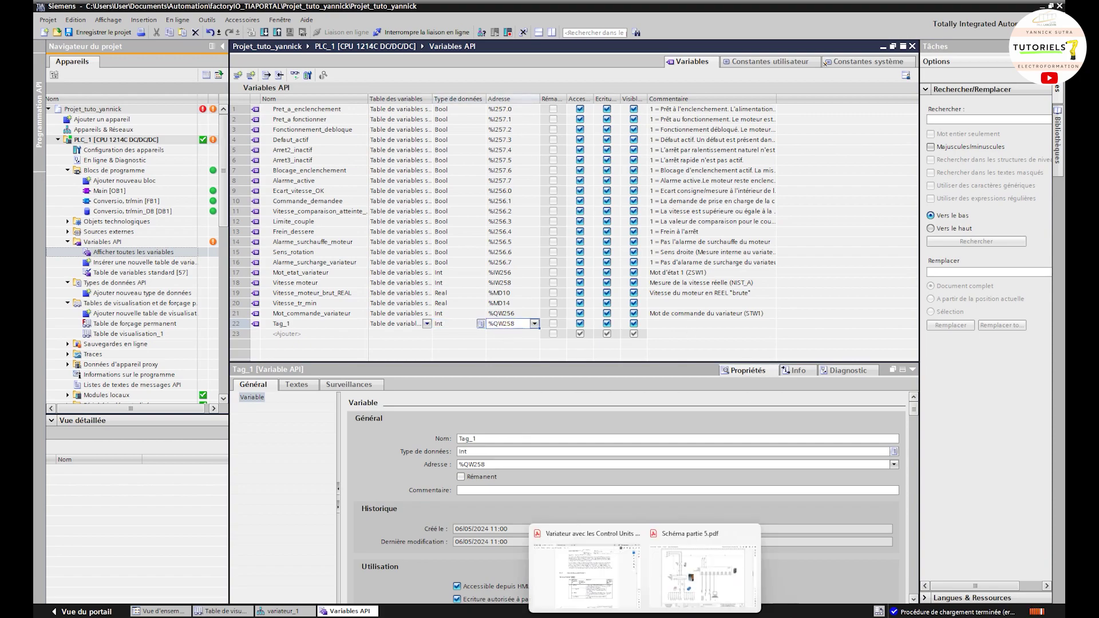
click(579, 543)
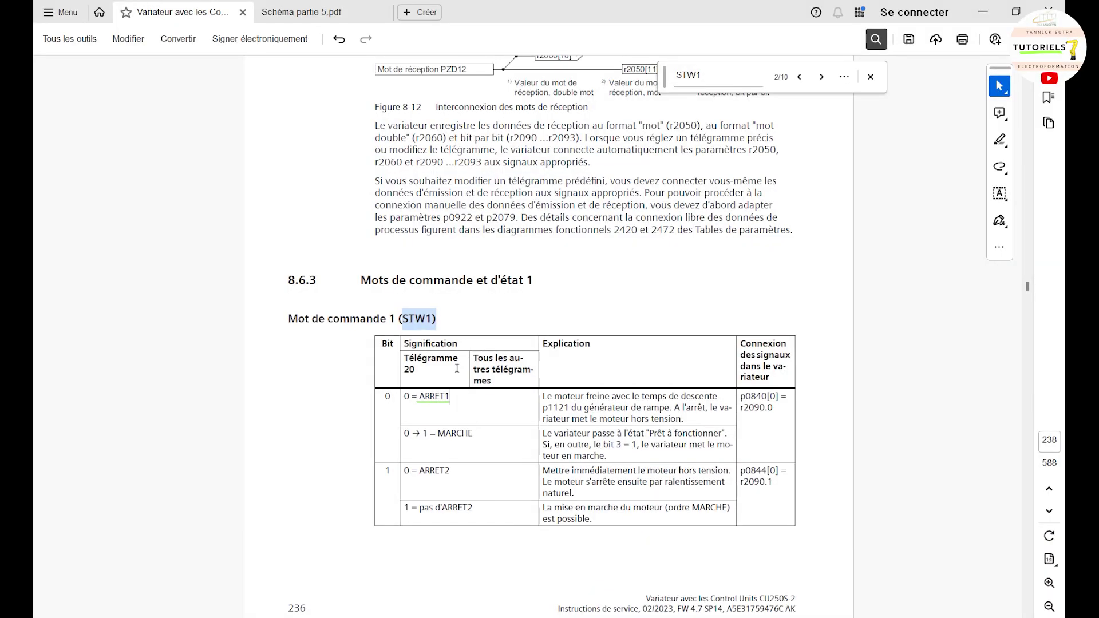
scroll(612, 189, up, 1)
scroll(606, 197, up, 15)
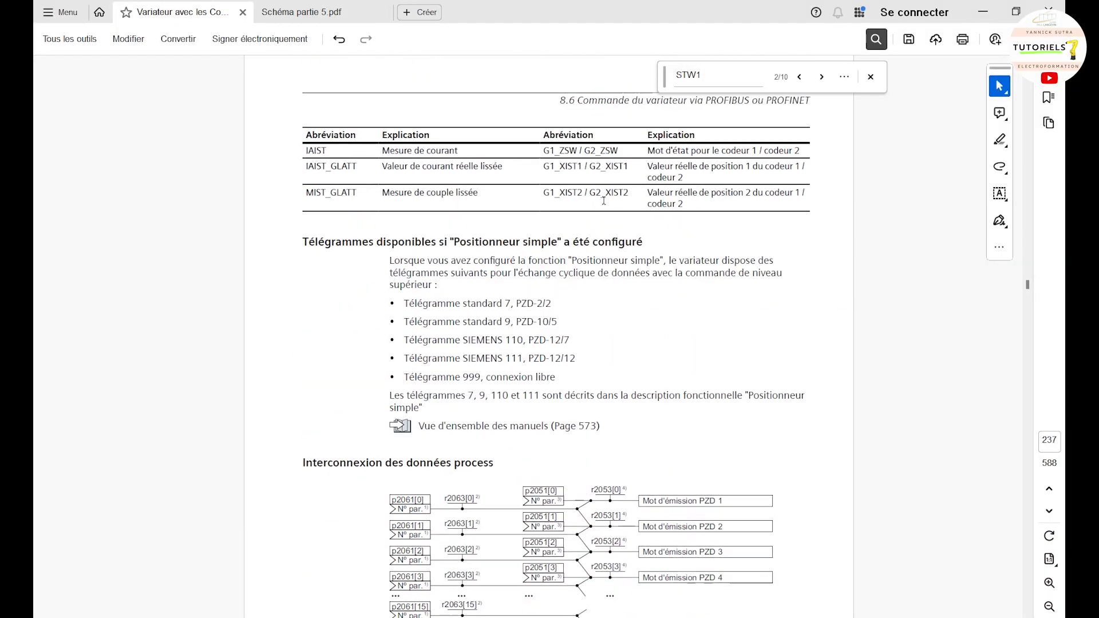
scroll(594, 224, up, 10)
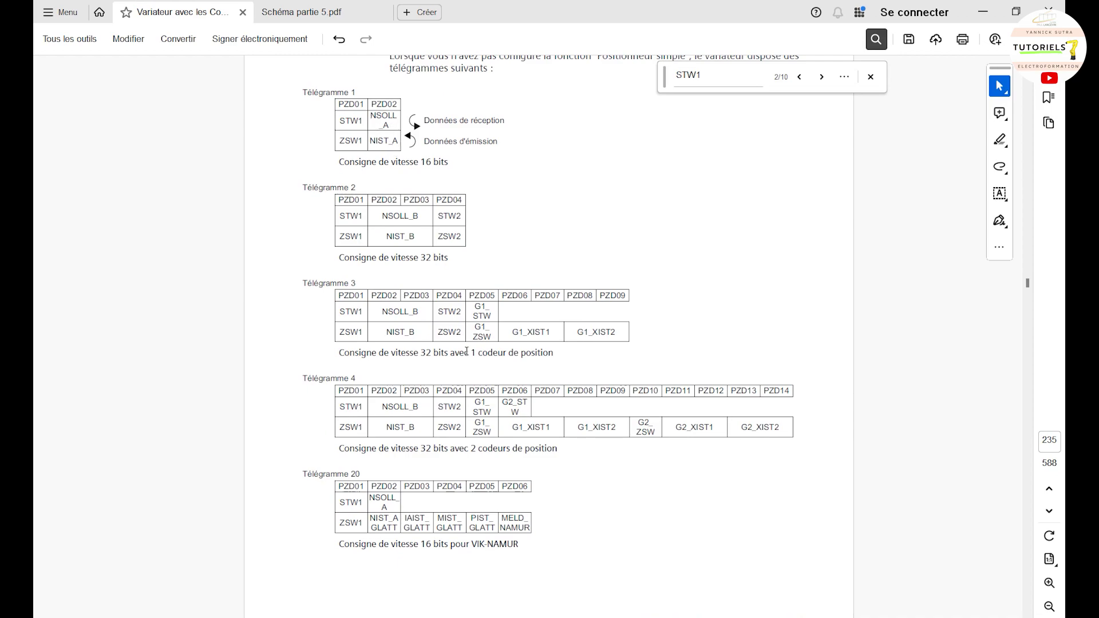
scroll(469, 346, down, 8)
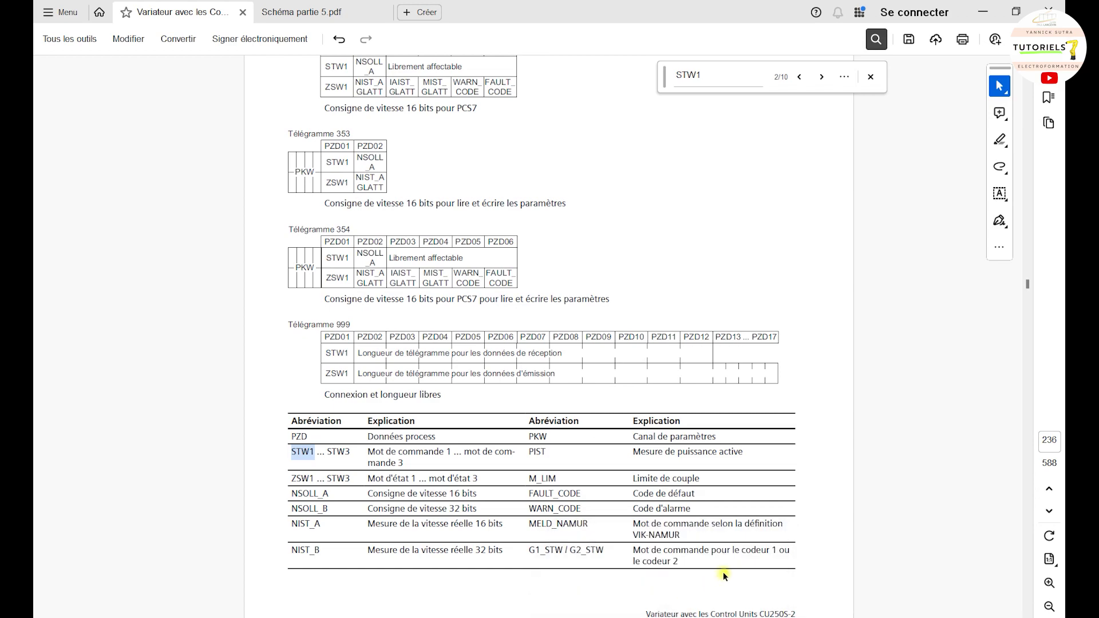
click(705, 572)
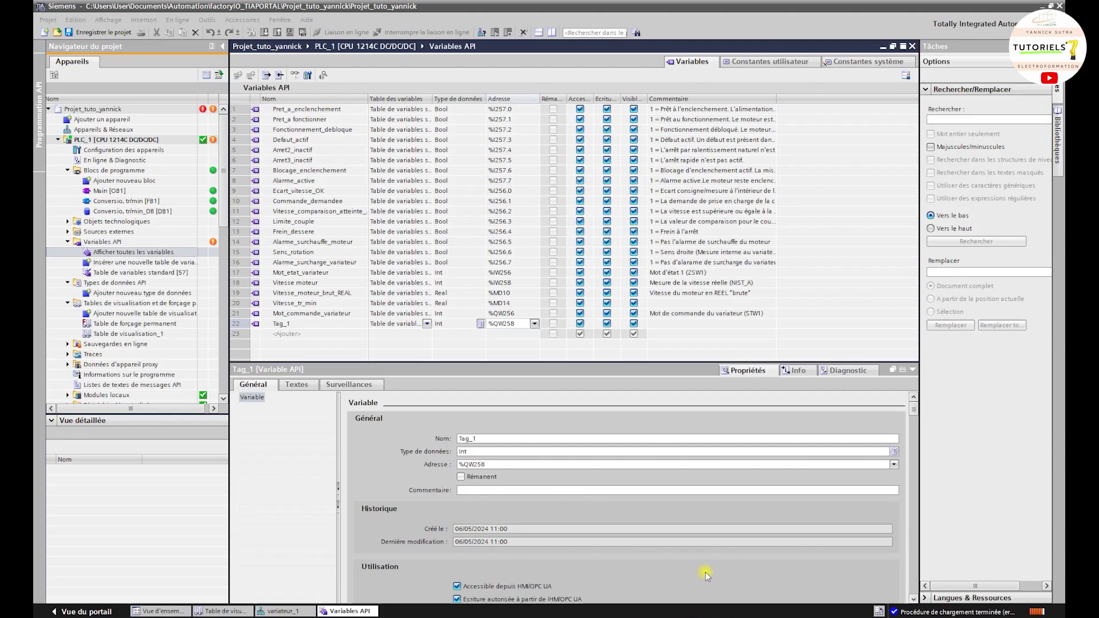
double_click(666, 324)
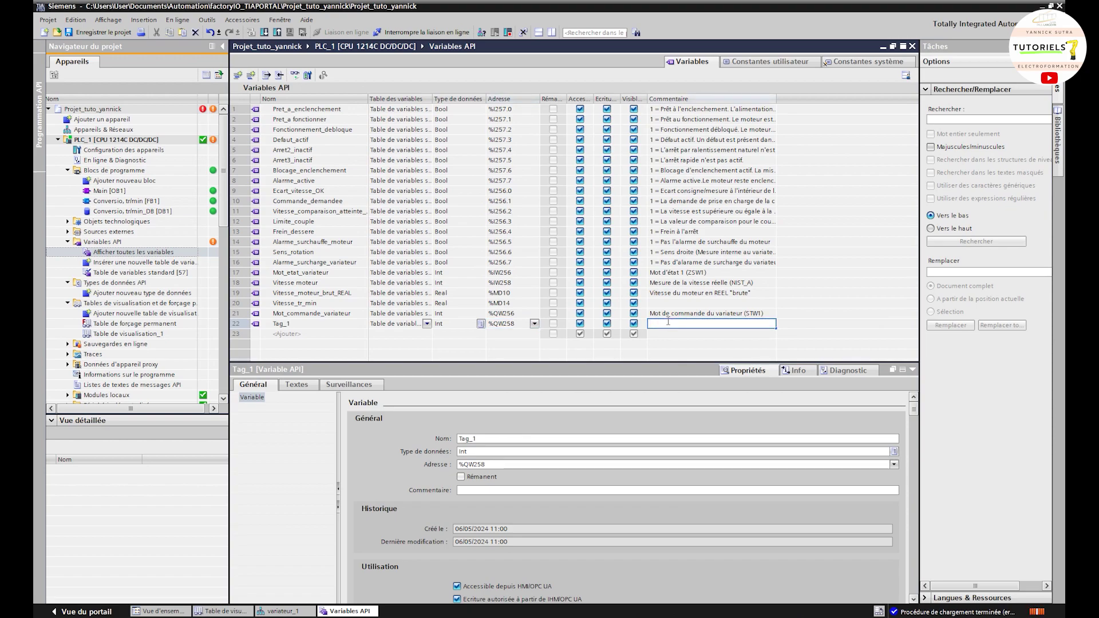
text(Consigen de vitesse (NSOLL_A))
- Rename the %QW258 variable as Consigne_vitesse_moteur
click(337, 324)
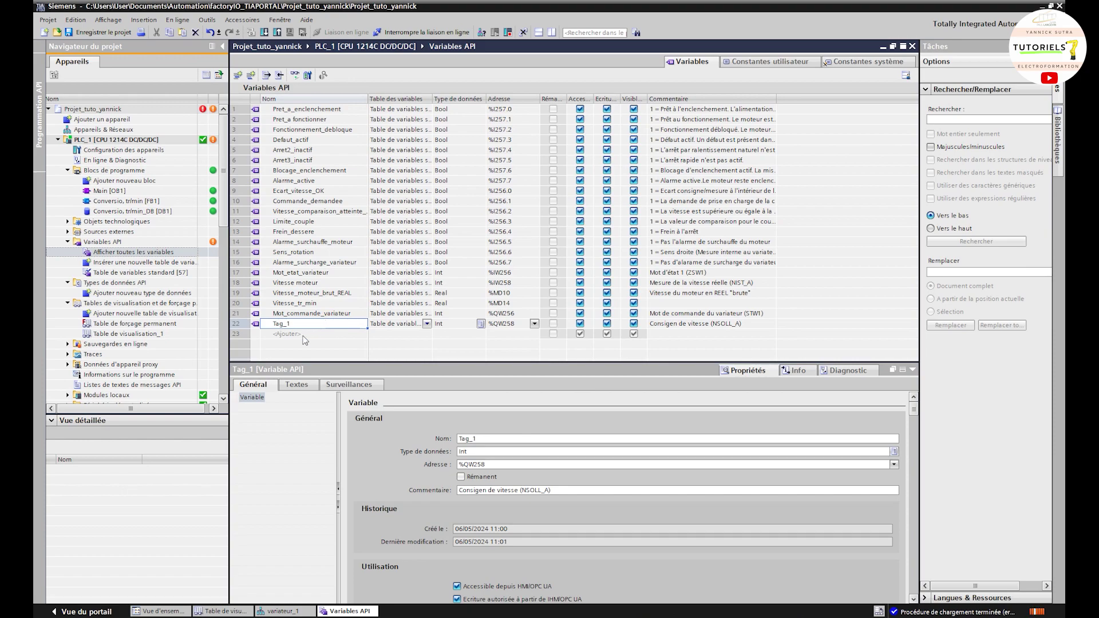
click(306, 325)
text(Consogne)
key(BackSpace)
key(BackSpace)
key(BackSpace)
key(BackSpace)
text(igne_vitesse)
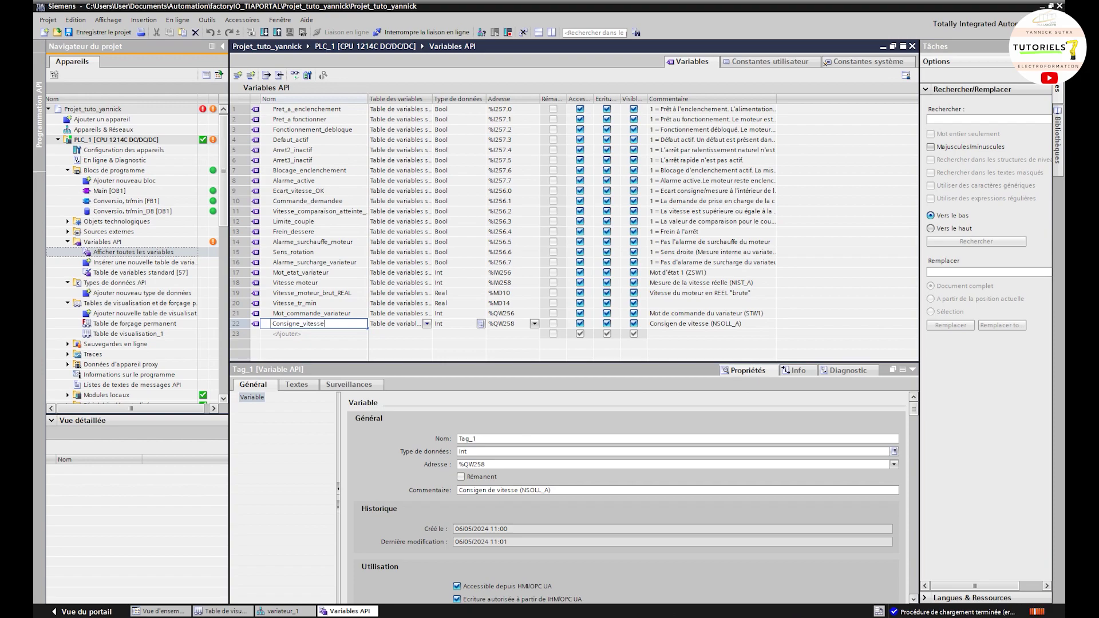
text(_moteur)
key(Return)
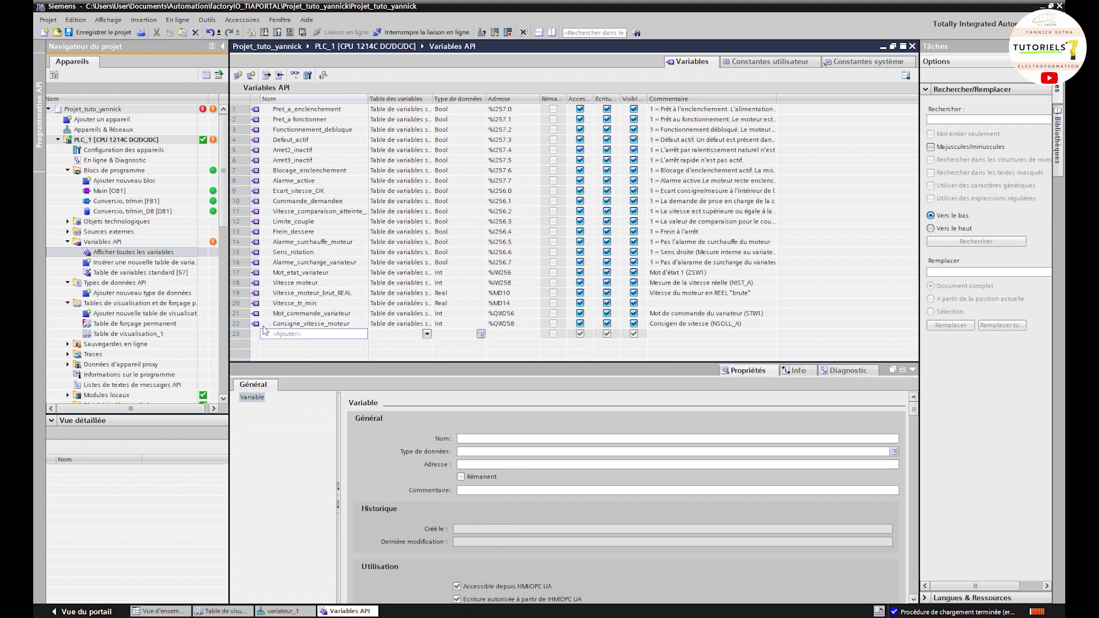
- Add a new API variable with the address %Q257.0 and name it Marche_arret_1
click(498, 335)
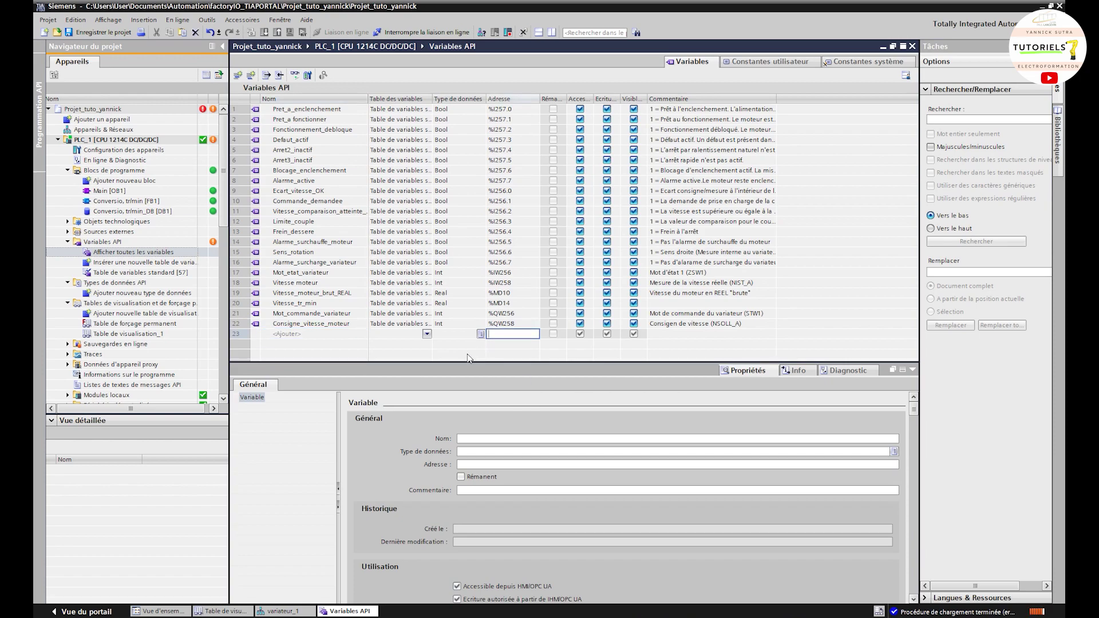
text(%Q257.0)
key(Return)
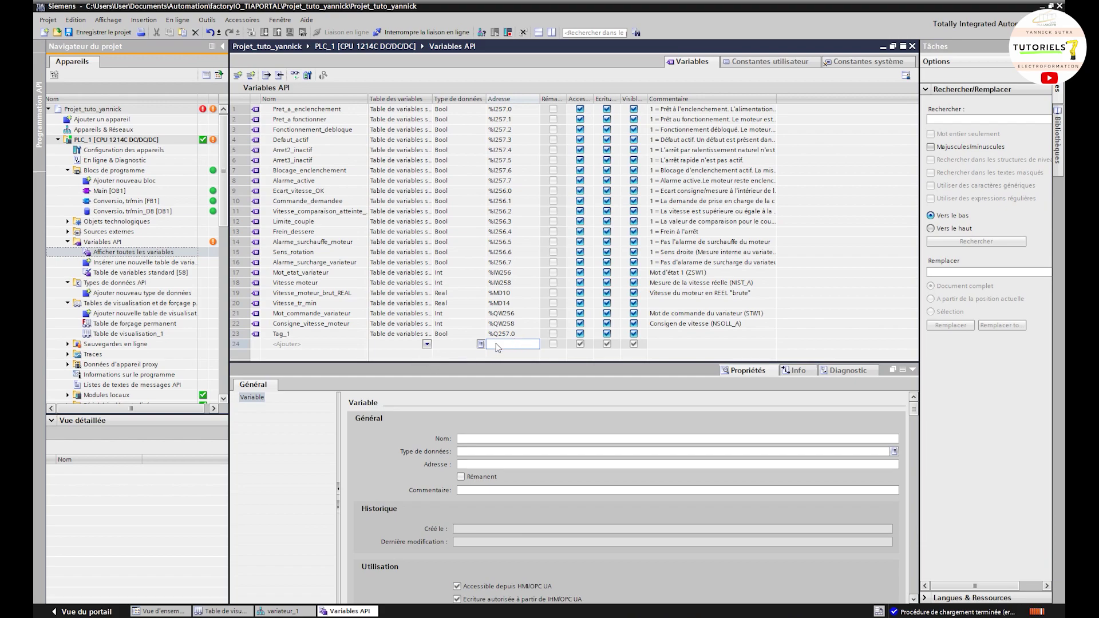
double_click(298, 334)
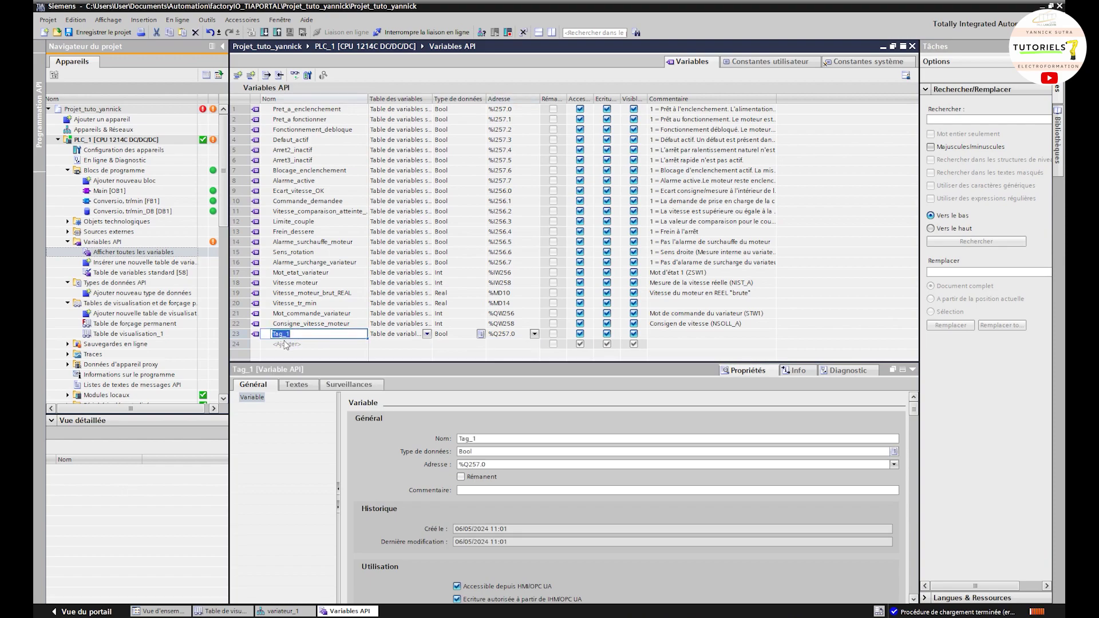
text(Marche_arret)
- Switch to the drive manual PDF and copy "0 → 1 = MARCHE" from the bit 0 row of the STW1 table
click(646, 615)
click(622, 591)
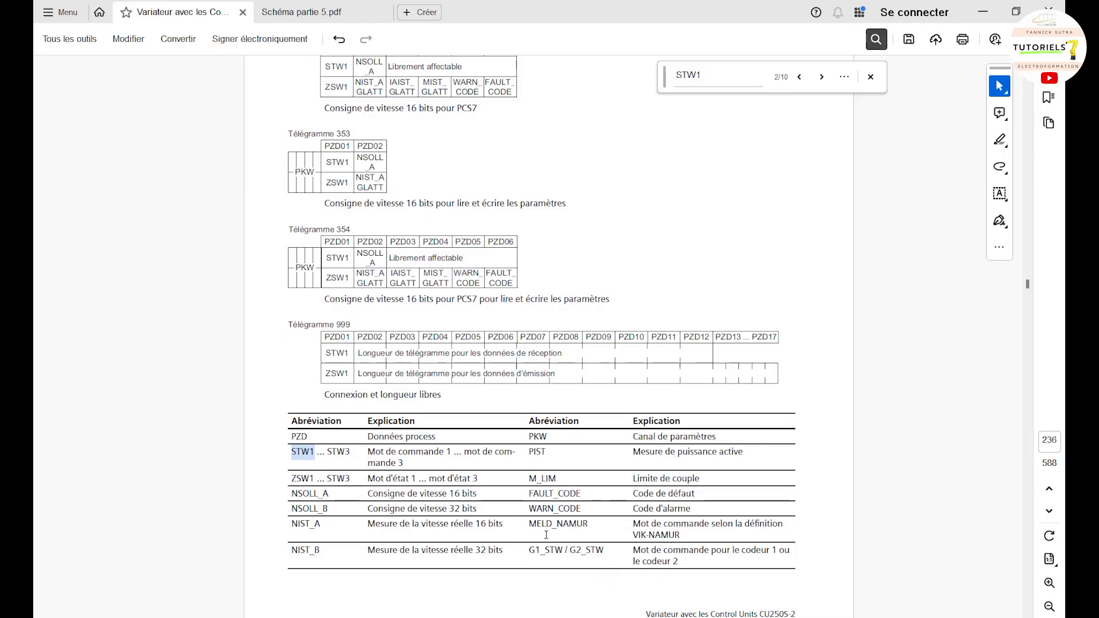
click(823, 78)
scroll(679, 276, down, 2)
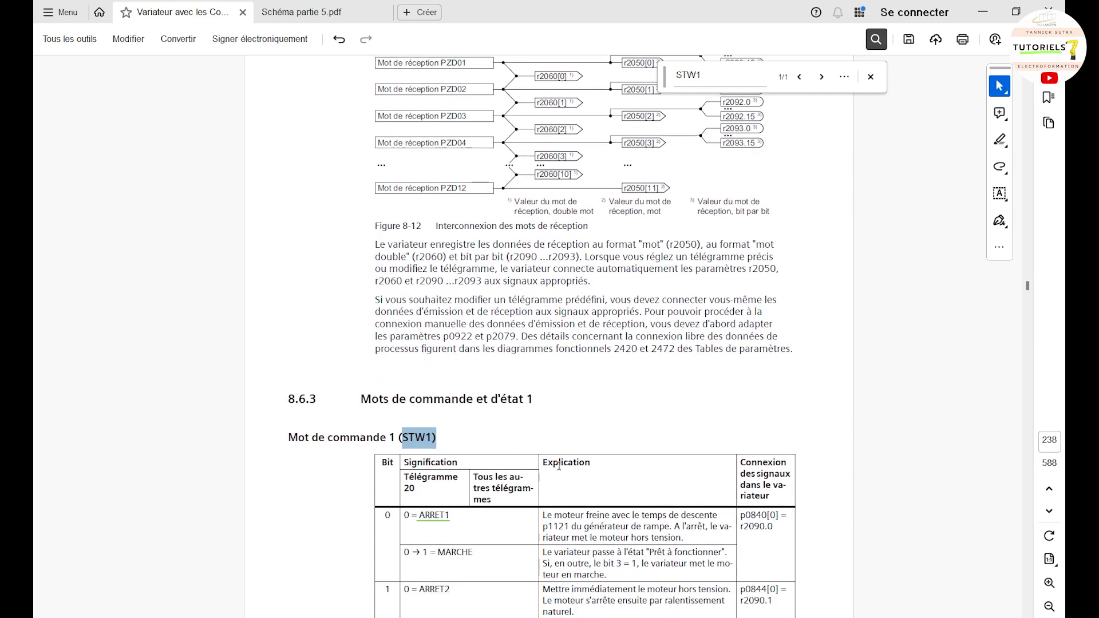
scroll(558, 467, down, 1)
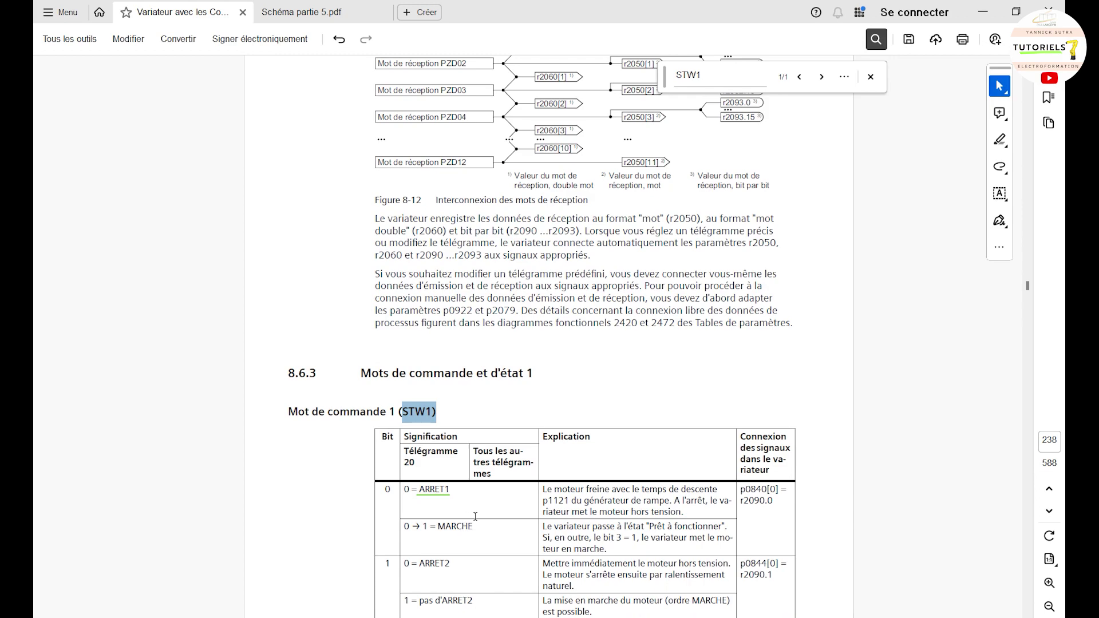
drag(474, 525, 425, 532)
key(ctrl+c)
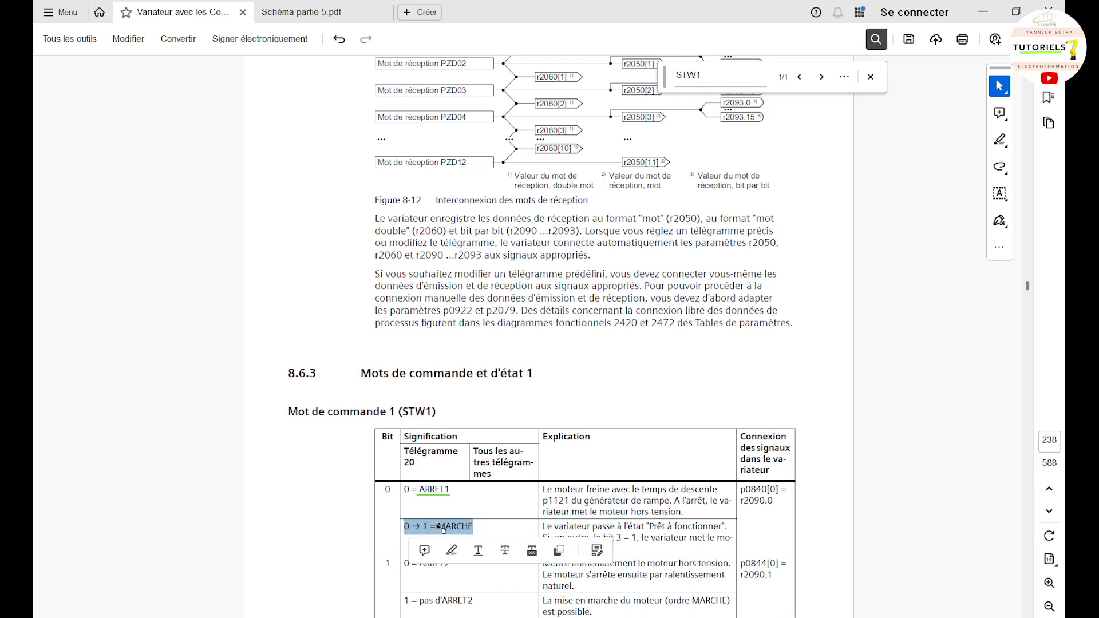
- Return to TIA Portal and paste "0 → 1 = MARCHE" as the comment of Marche_arret_1
mouse_move(645, 617)
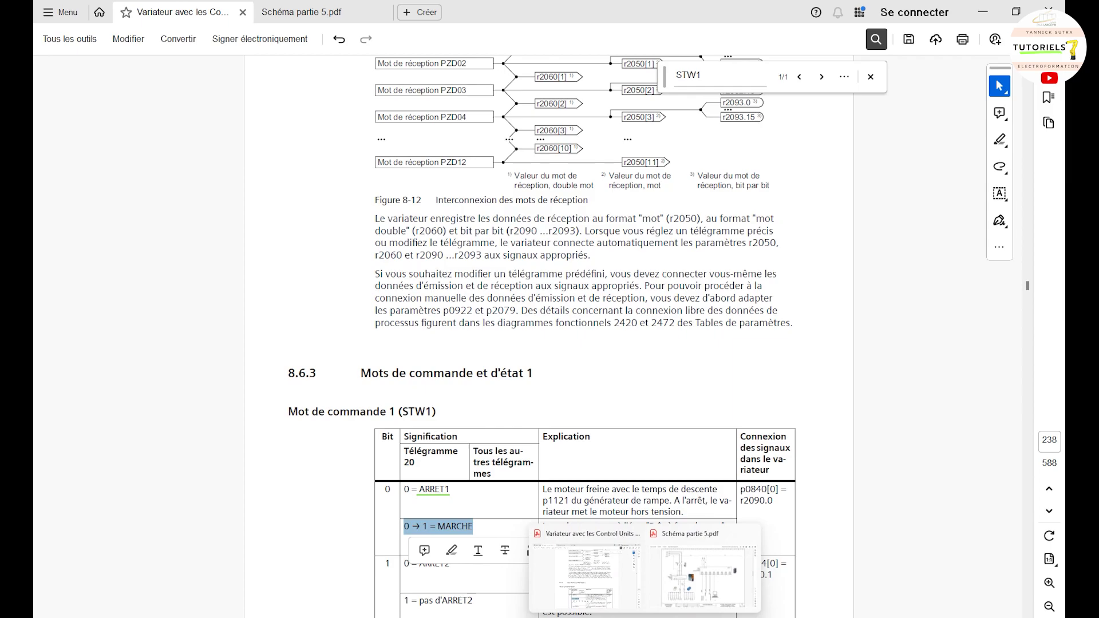
click(664, 617)
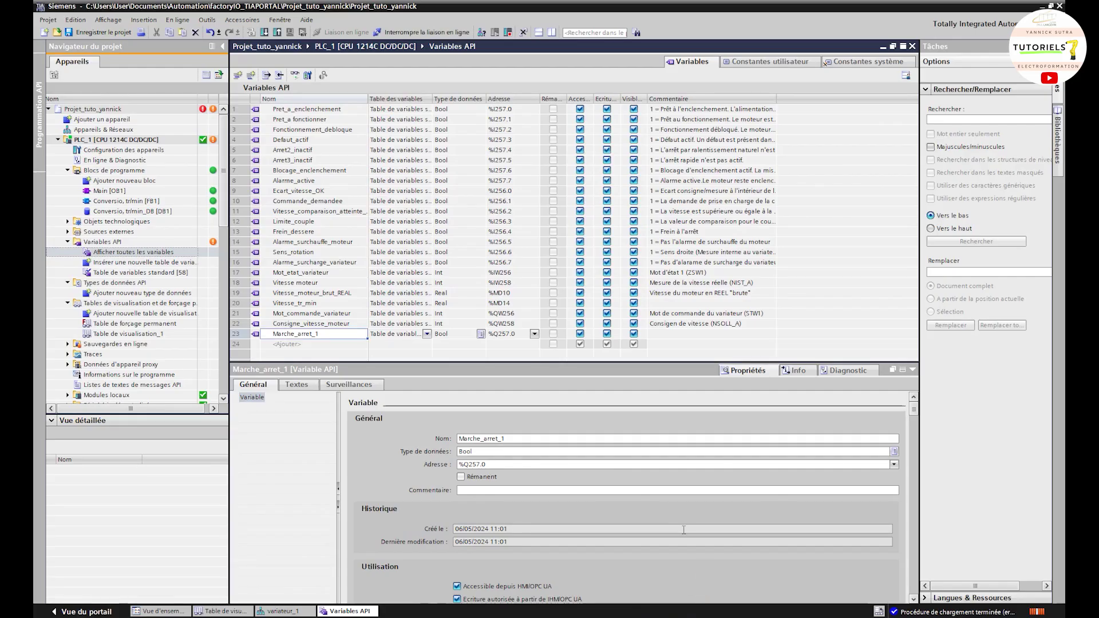
double_click(660, 335)
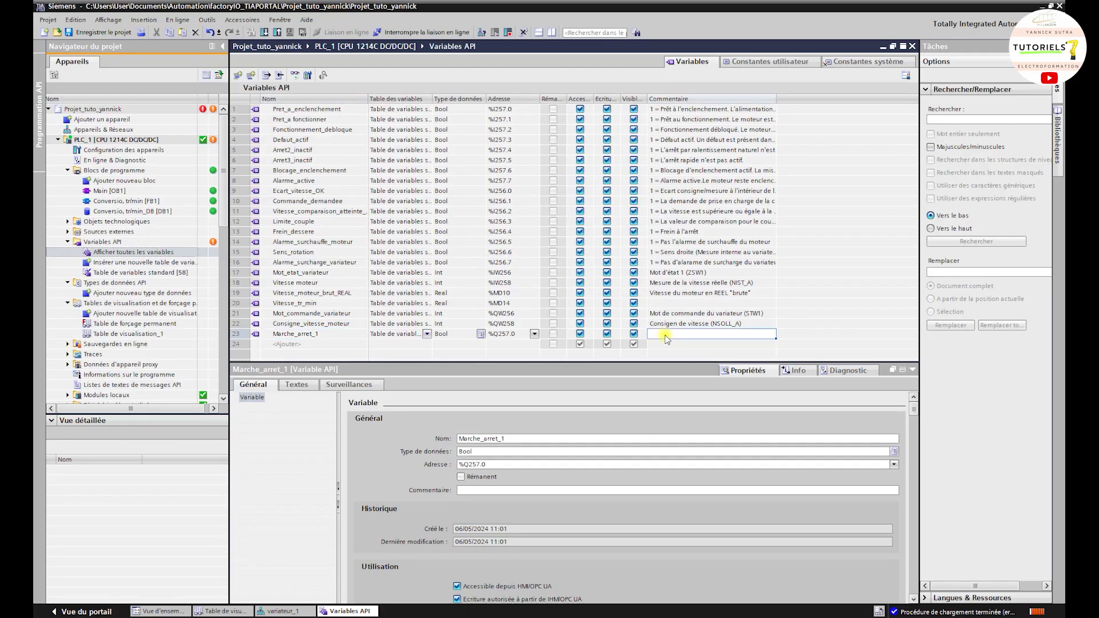
key(ctrl+v)
click(674, 347)
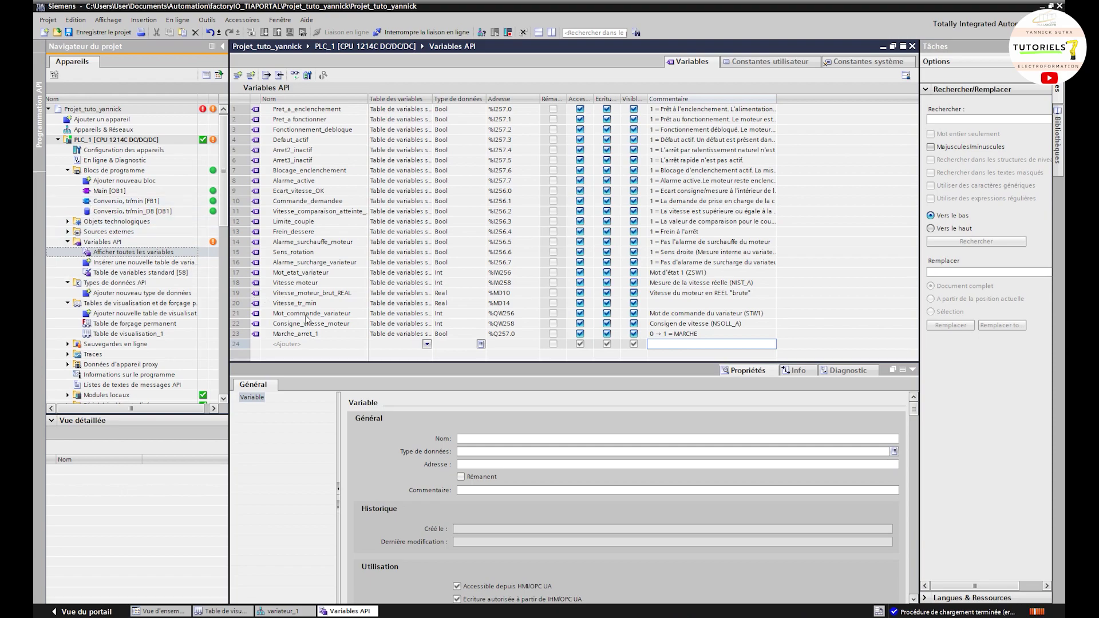
- Copy the name Marche_arret_1 into a new API variable row and rename the new variable as Marche_arret_2
double_click(321, 334)
key(ctrl+c)
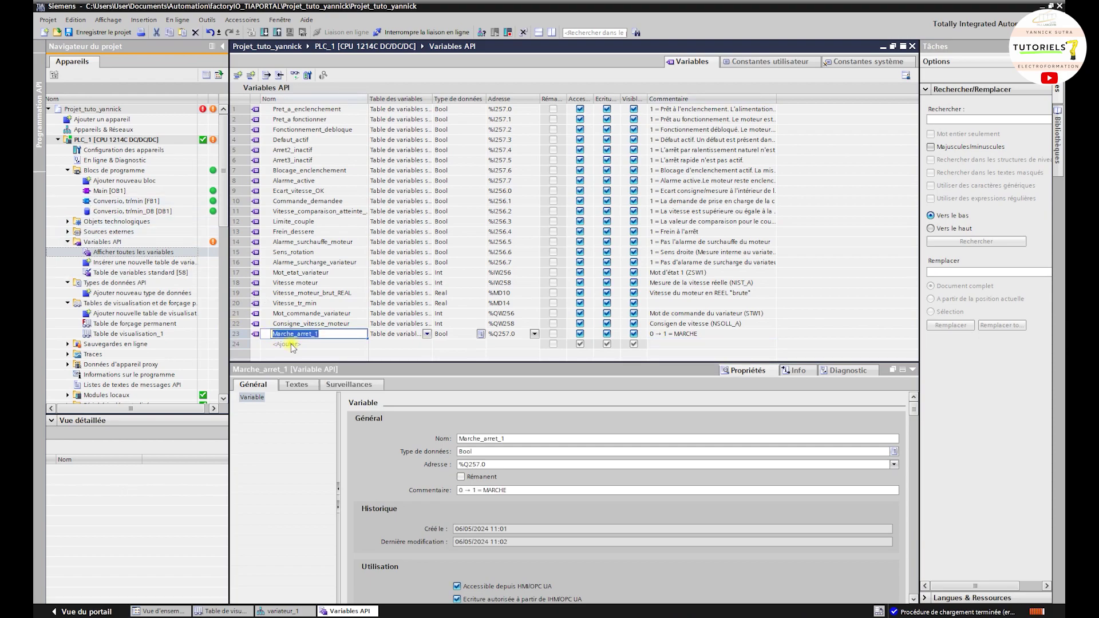
click(298, 343)
key(ctrl+v)
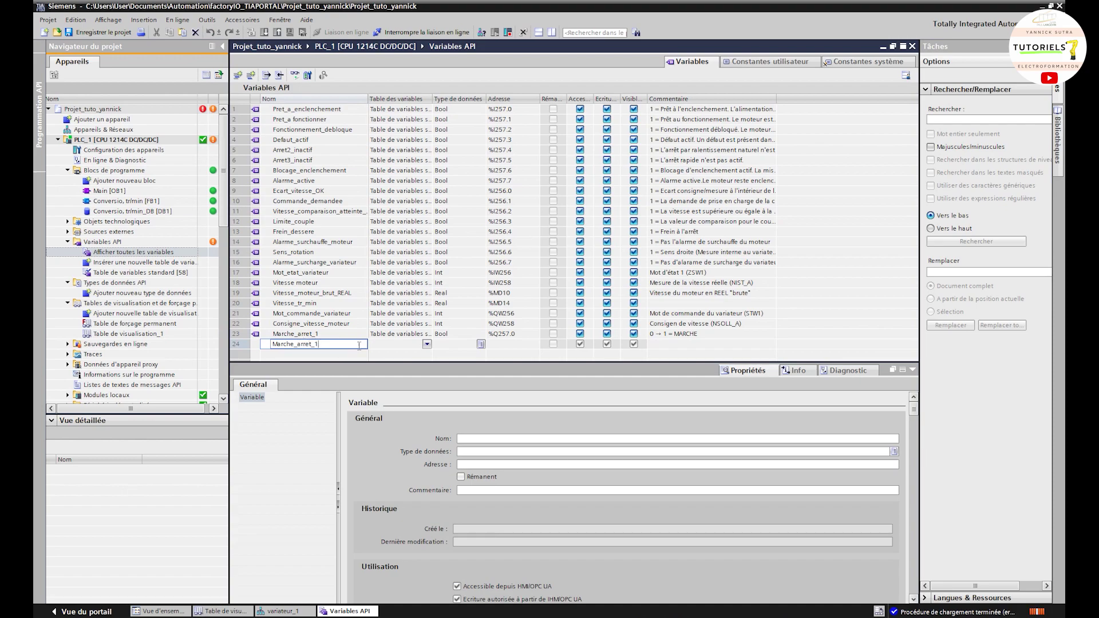
key(Return)
double_click(310, 345)
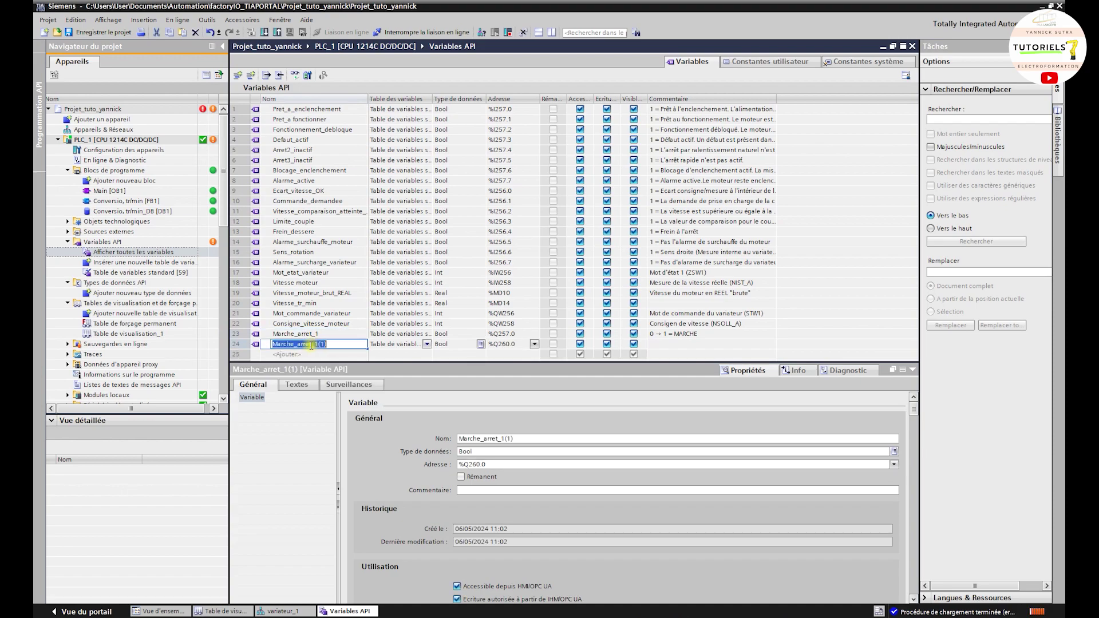
key(End)
key(BackSpace)
key(BackSpace)
key(BackSpace)
key(BackSpace)
text(2)
key(Return)
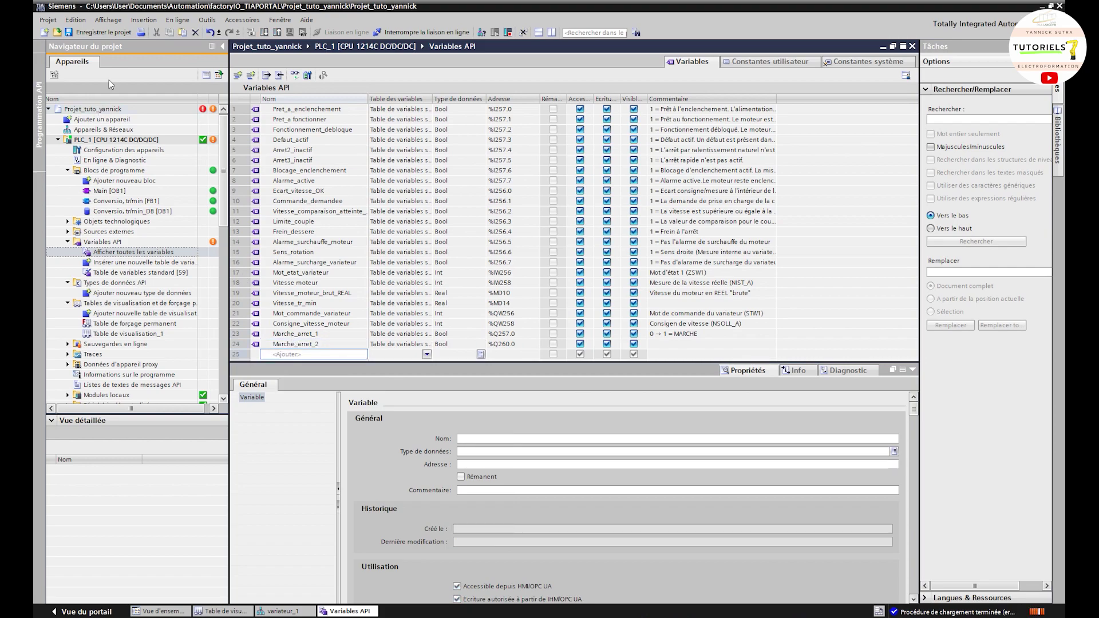
- Auto-fill addresses down from Marche_arret_1, overwriting existing variables, to give Marche_arret_2 %Q257.1 and add Marche_arret_3 at %Q257.2
click(527, 342)
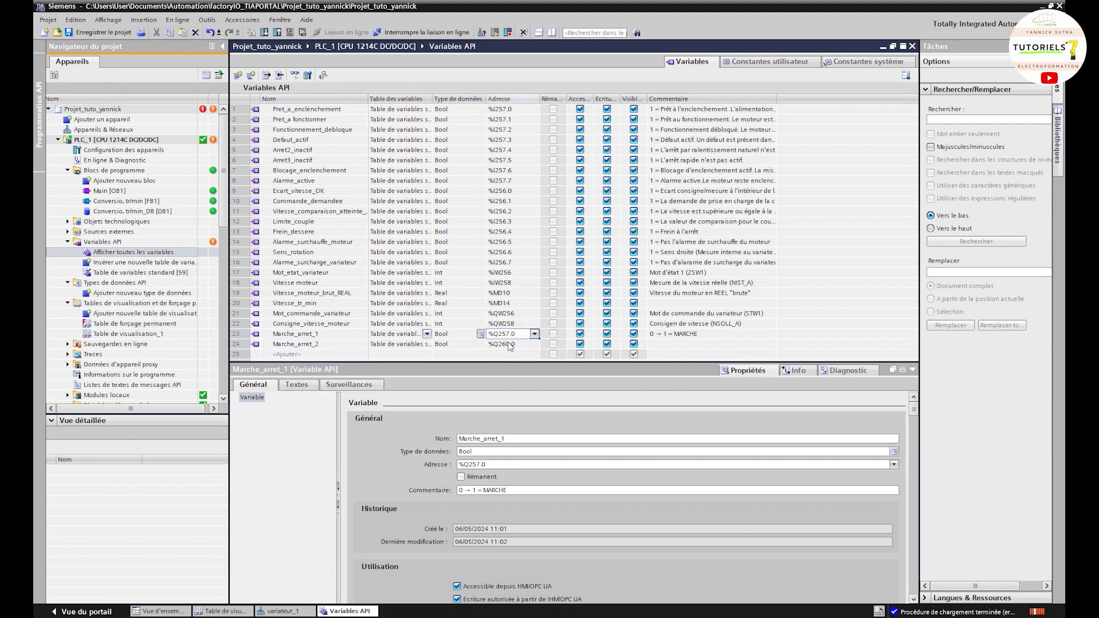
click(524, 342)
click(524, 334)
drag(539, 342, 538, 348)
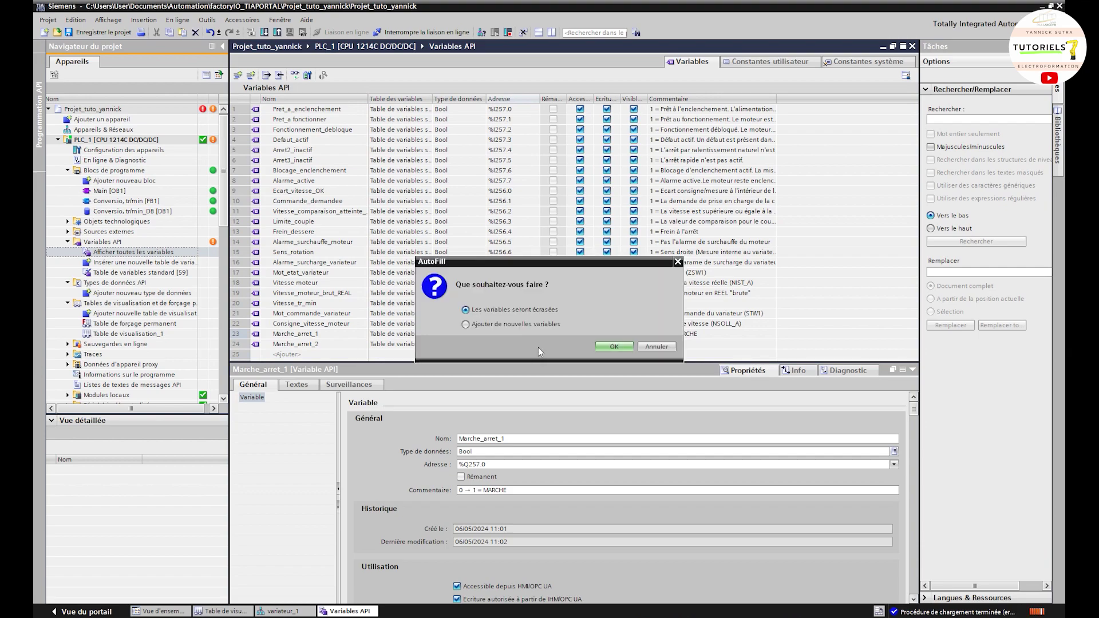
click(608, 347)
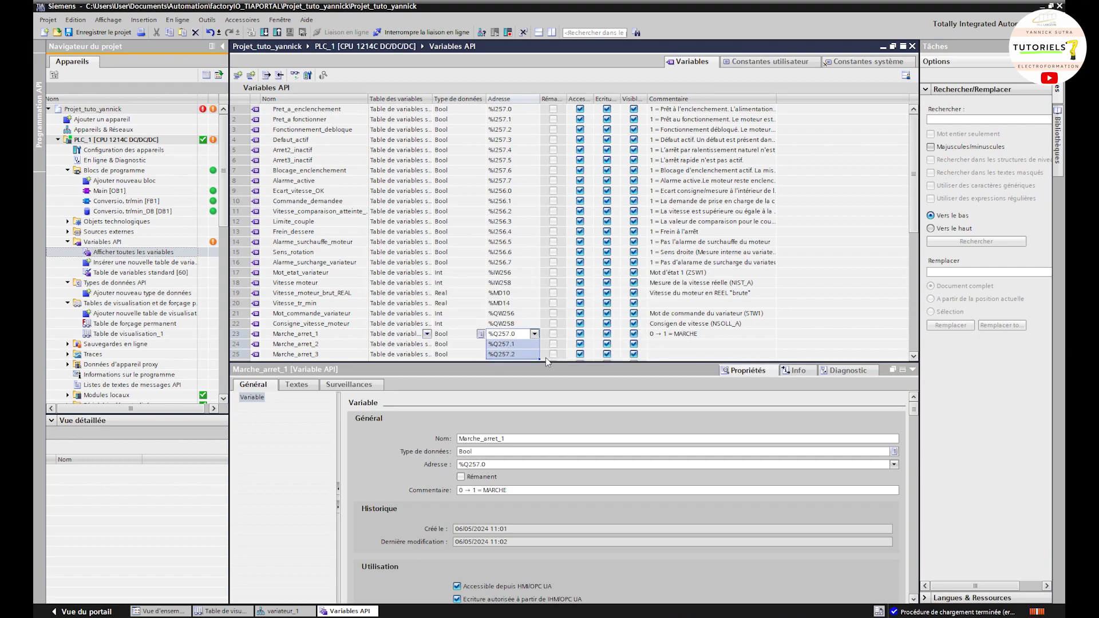
- Switch to the drive manual PDF and copy "1 = pas d'ARRET2" from the bit 1 row of the STW1 table
scroll(504, 343, down, 1)
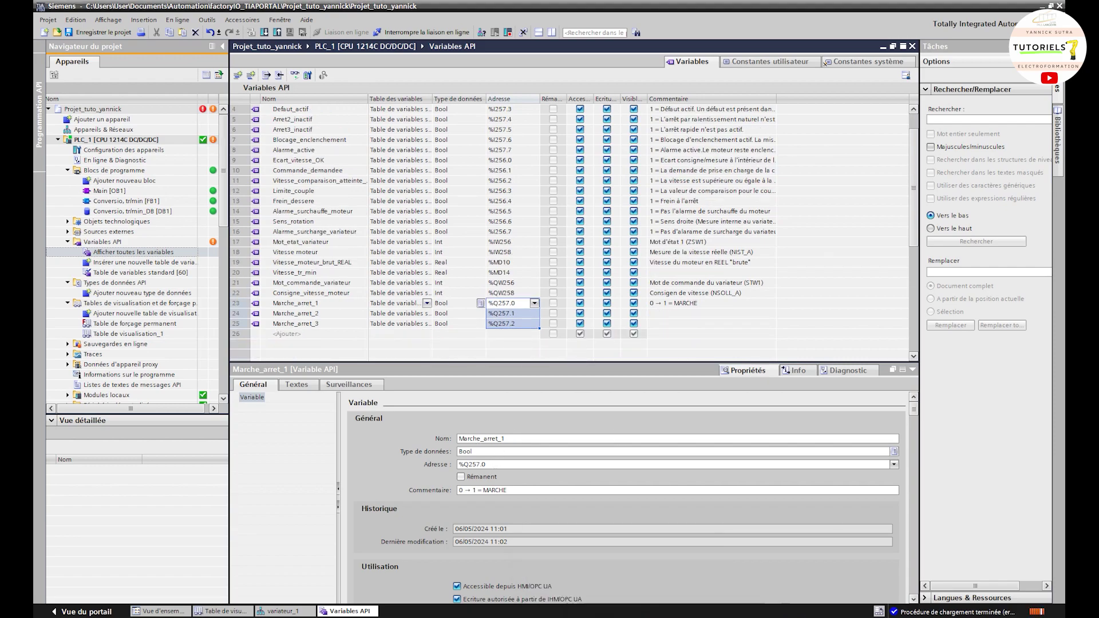
mouse_move(666, 612)
click(612, 589)
scroll(490, 513, down, 2)
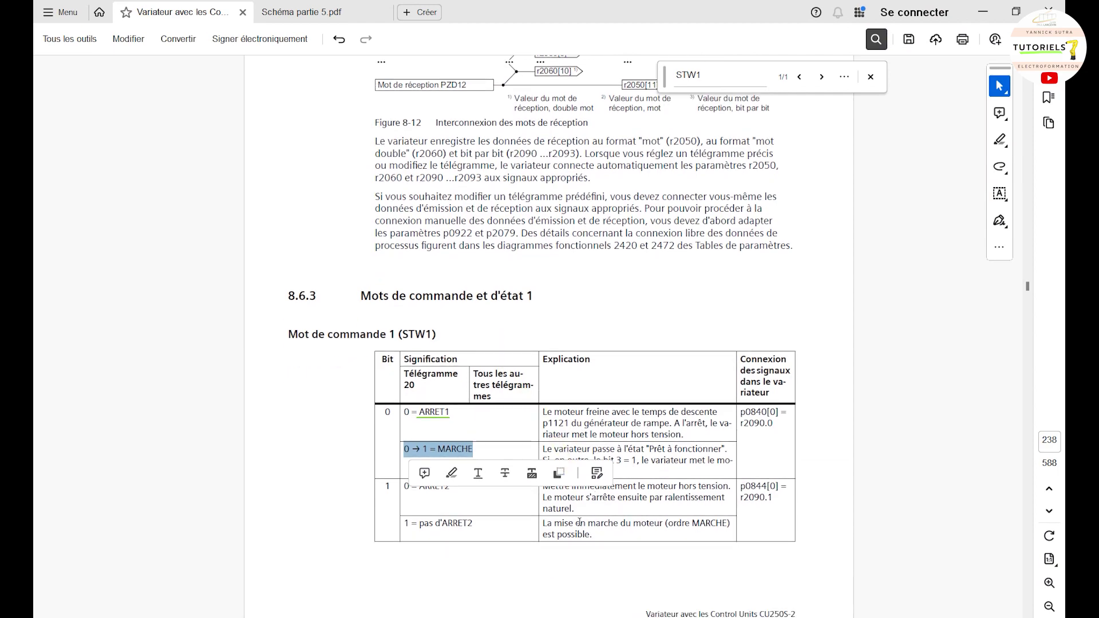
click(600, 524)
scroll(589, 504, down, 1)
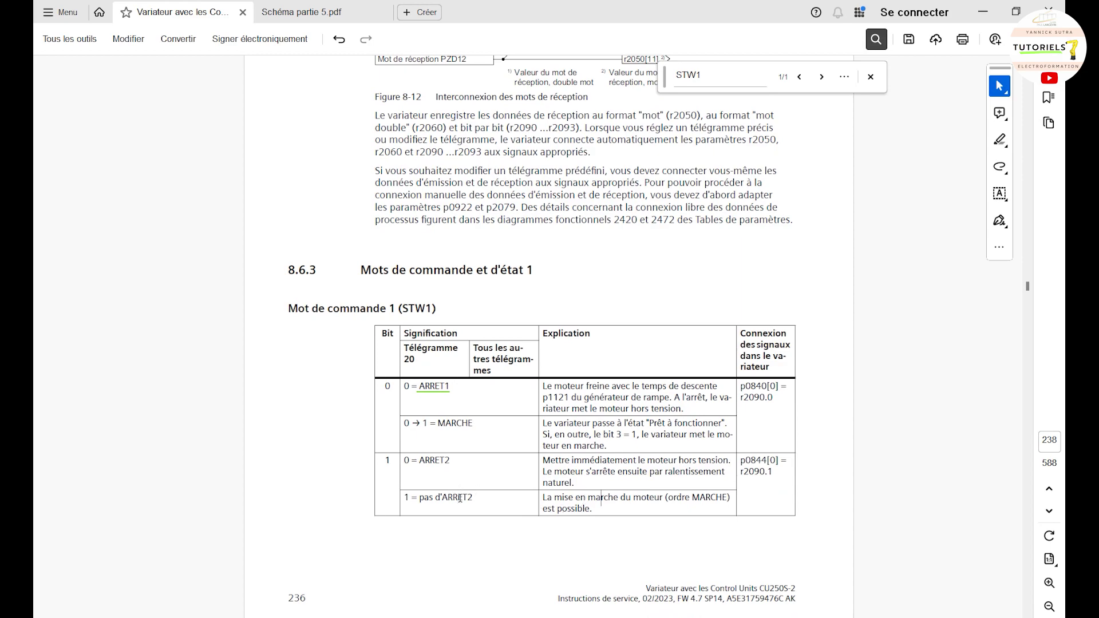
drag(479, 498, 403, 499)
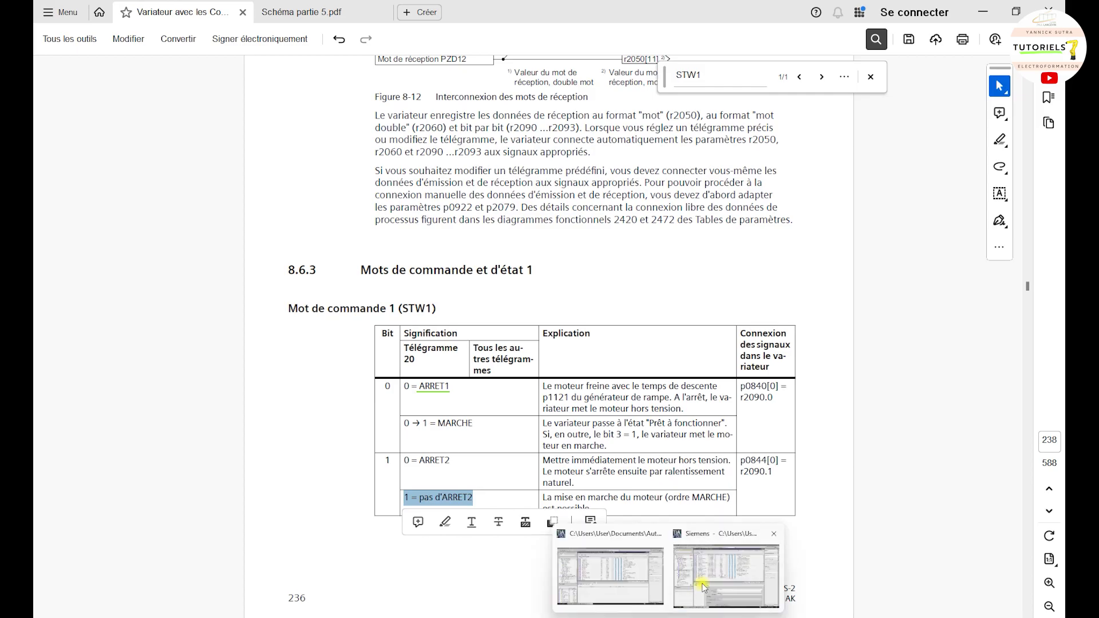
- Return to TIA Portal and enter "1 = pas d'ARRET2" as the comment of Marche_arret_2
click(687, 566)
click(659, 316)
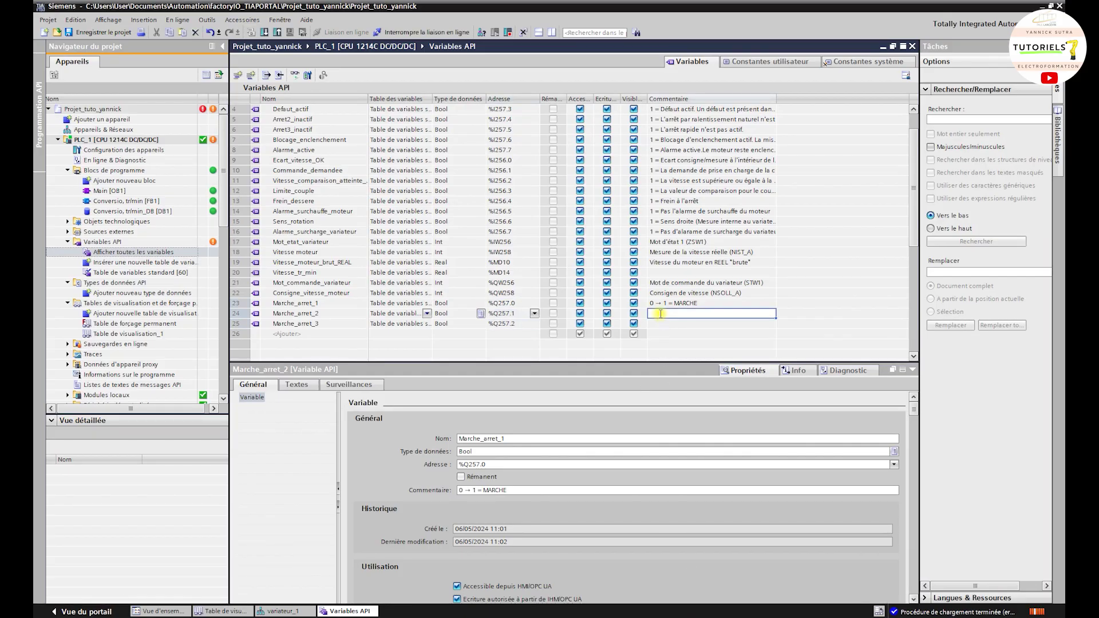
text(1 = pas d'ARRET2)
key(Return)
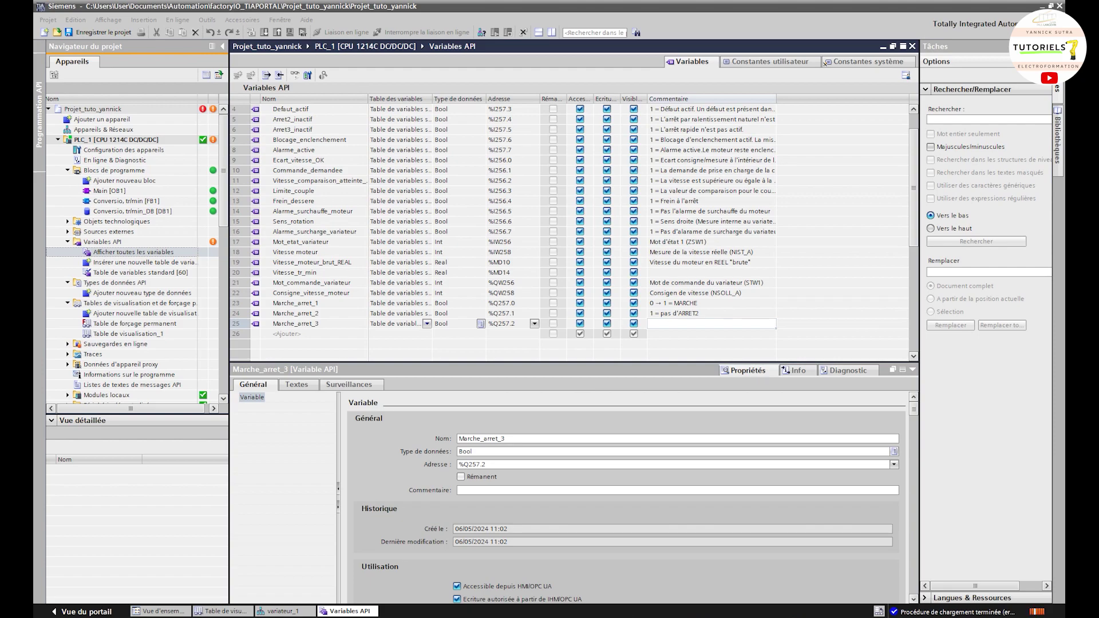
- Replace Marche_arret_1, Marche_arret_2 and Marche_arret_3 by pasting the prepared set of command bit variables, from Marche_arret_1 to Inversion_sens
click(238, 303)
ctrl+click(238, 324)
ctrl+click(239, 313)
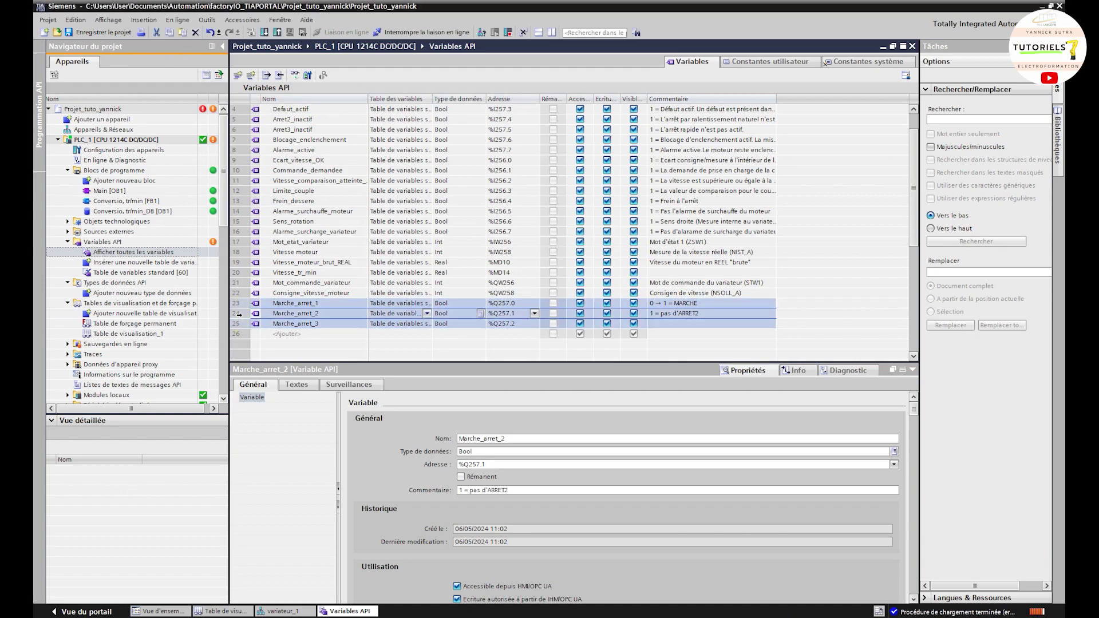
key(Delete)
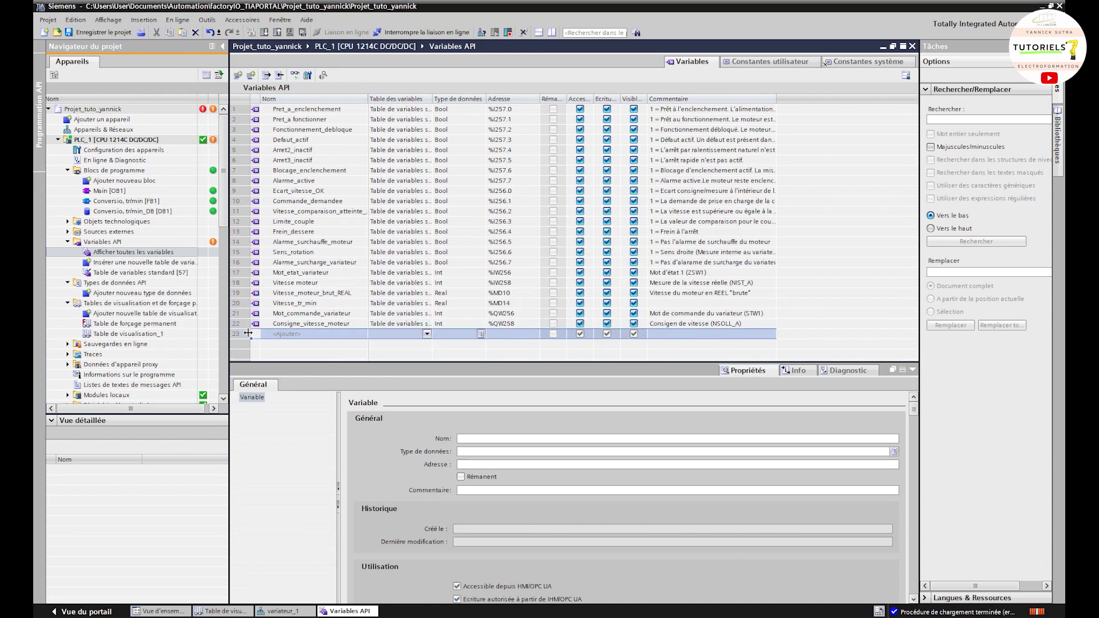
right_click(241, 335)
click(272, 380)
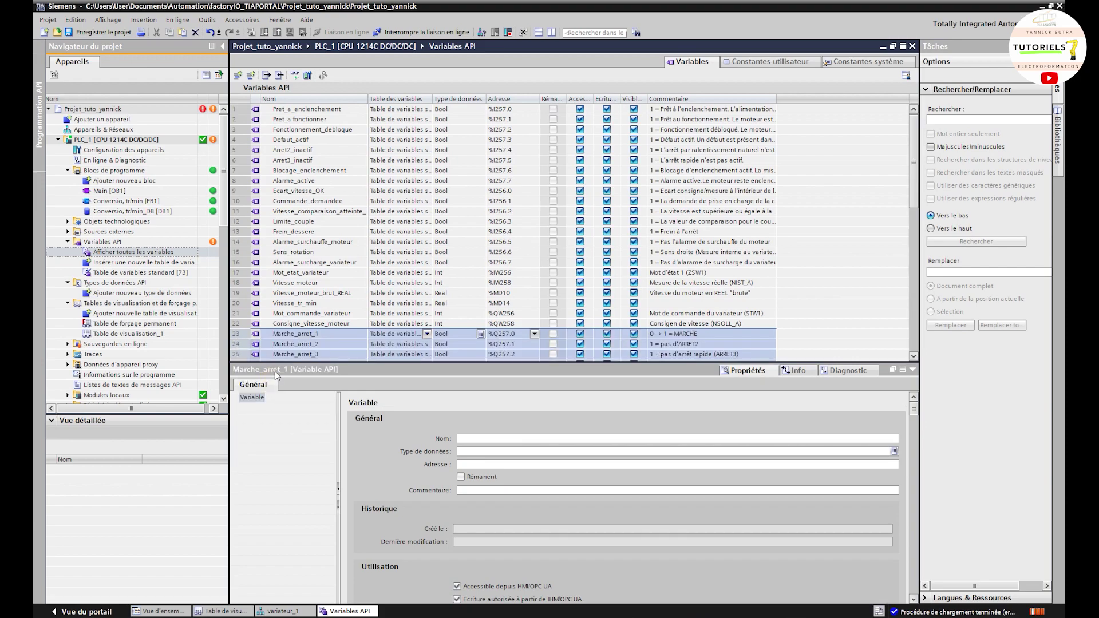
- Widen the comment column until the long comments of the motorised potentiometer variables fit completely
scroll(502, 303, down, 4)
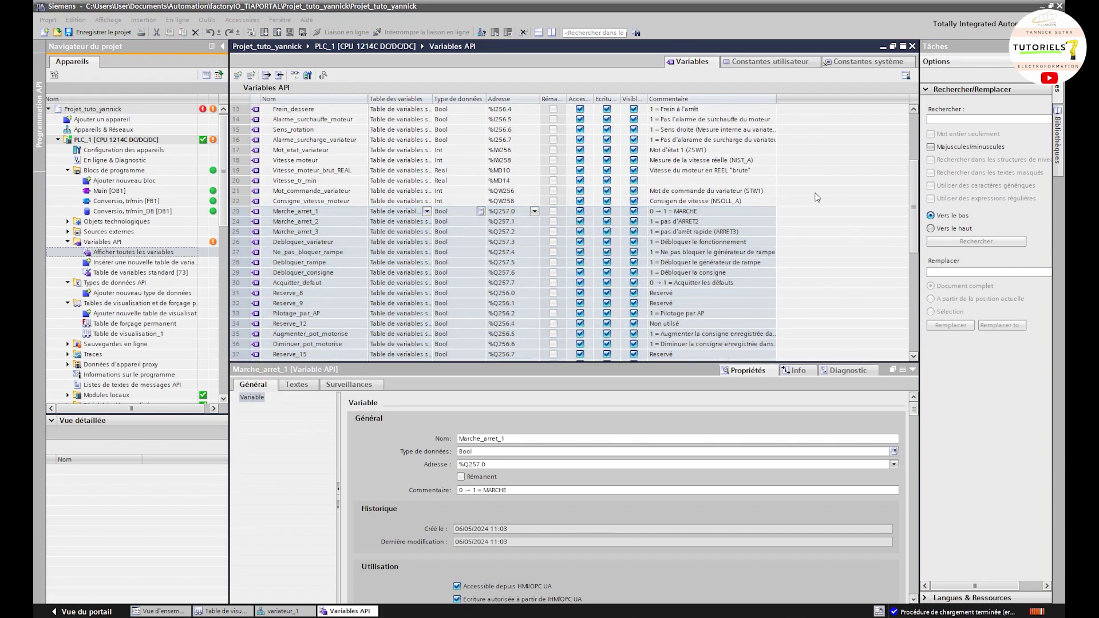
scroll(908, 229, down, 2)
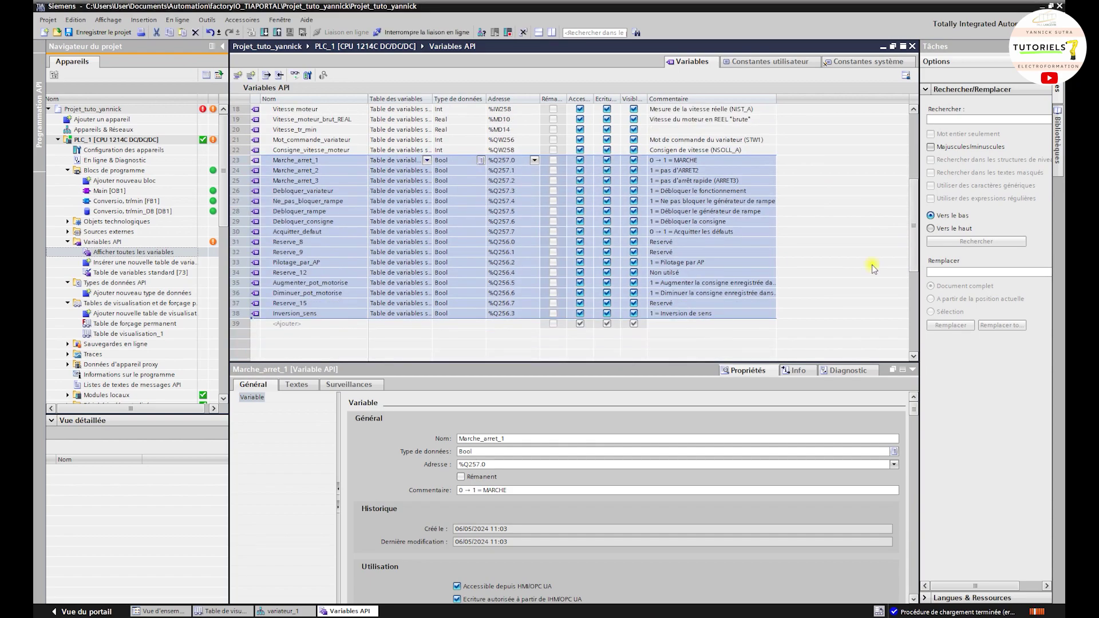
drag(776, 99, 866, 98)
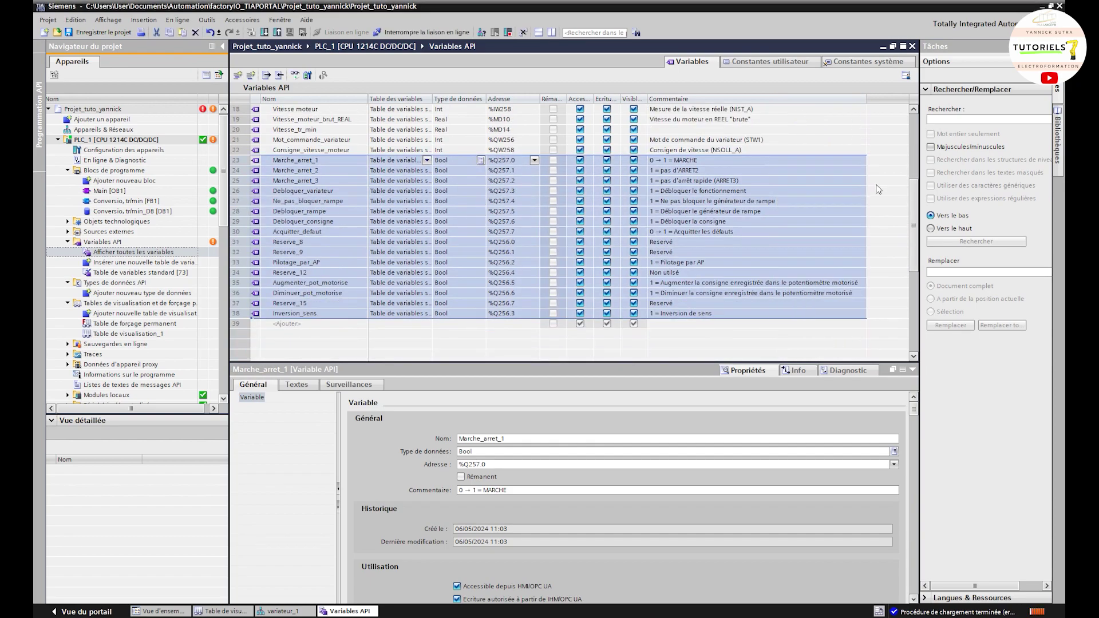
- Select all variables from Mot_commande_variateur to Inversion_sens and open the options available for them
click(856, 140)
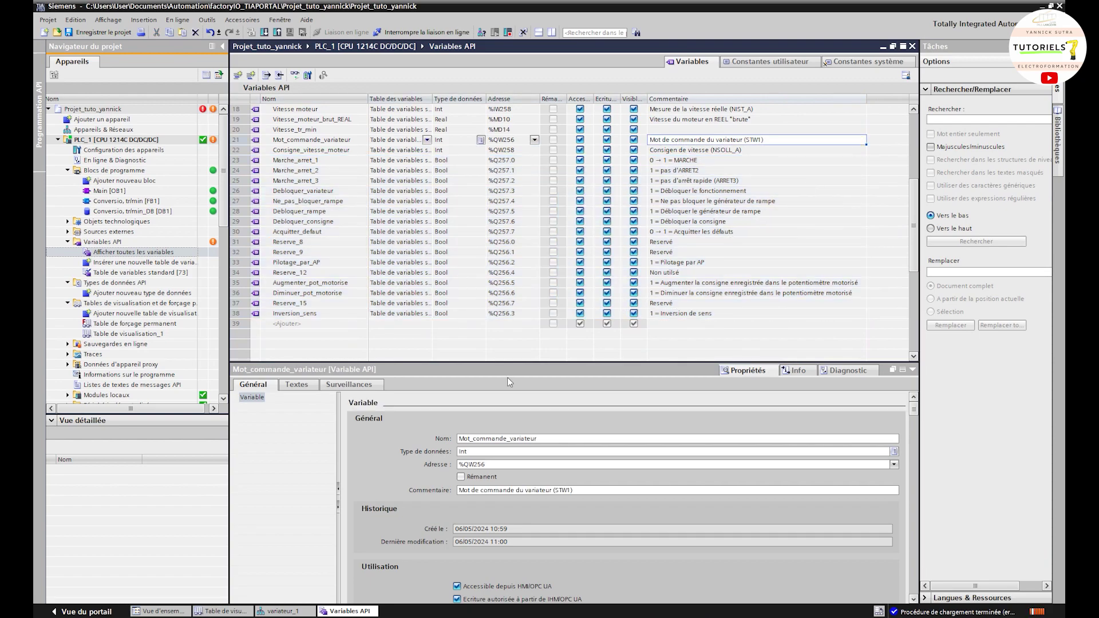
click(235, 140)
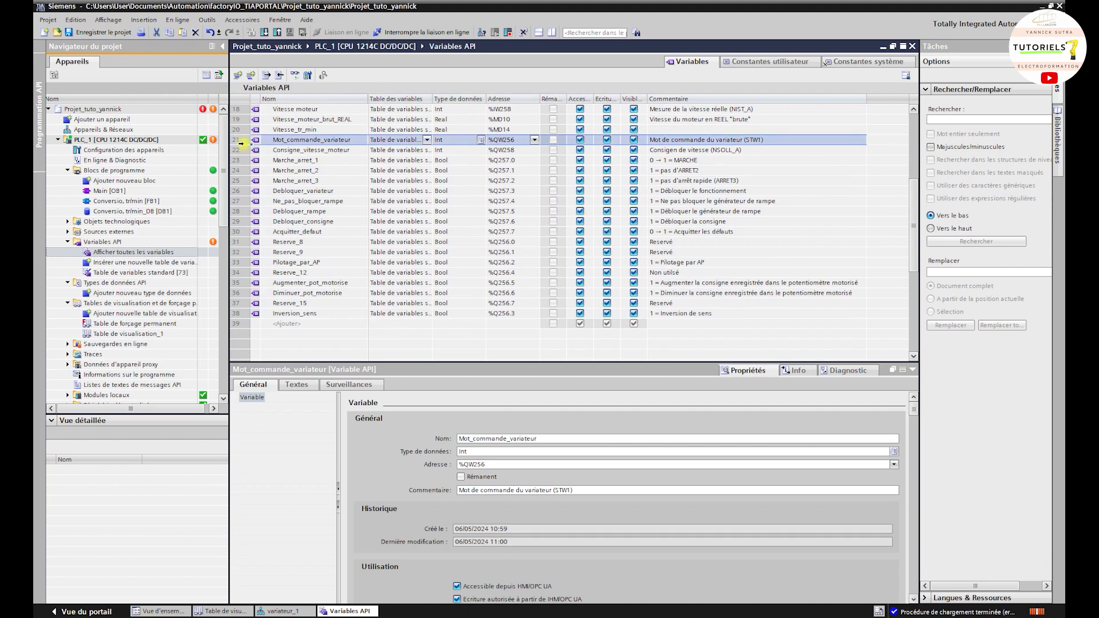
shift+click(235, 314)
right_click(241, 313)
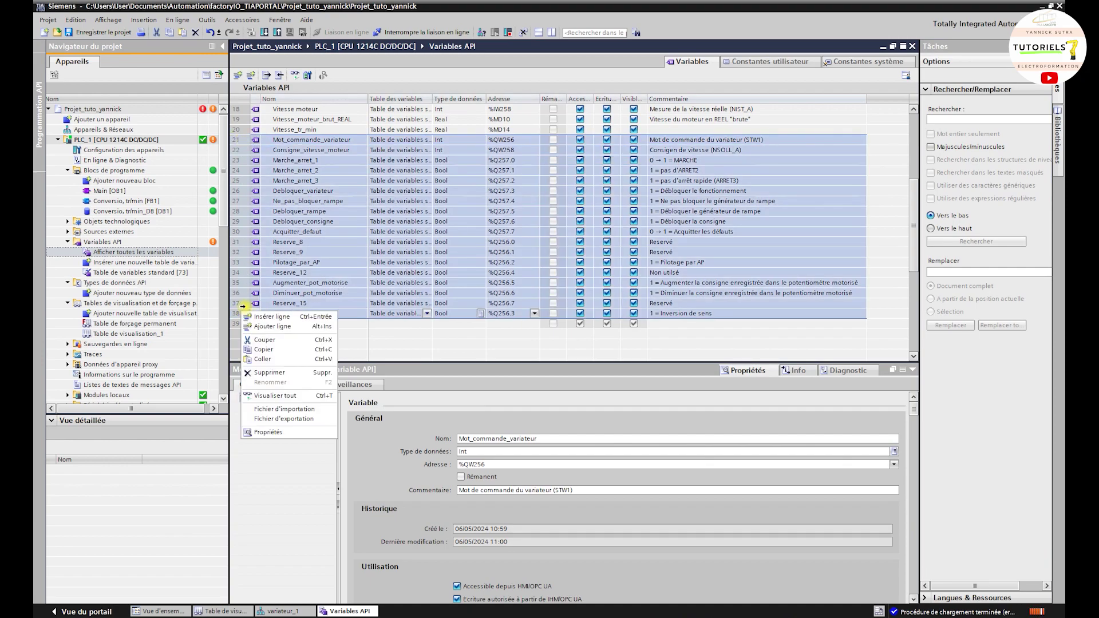